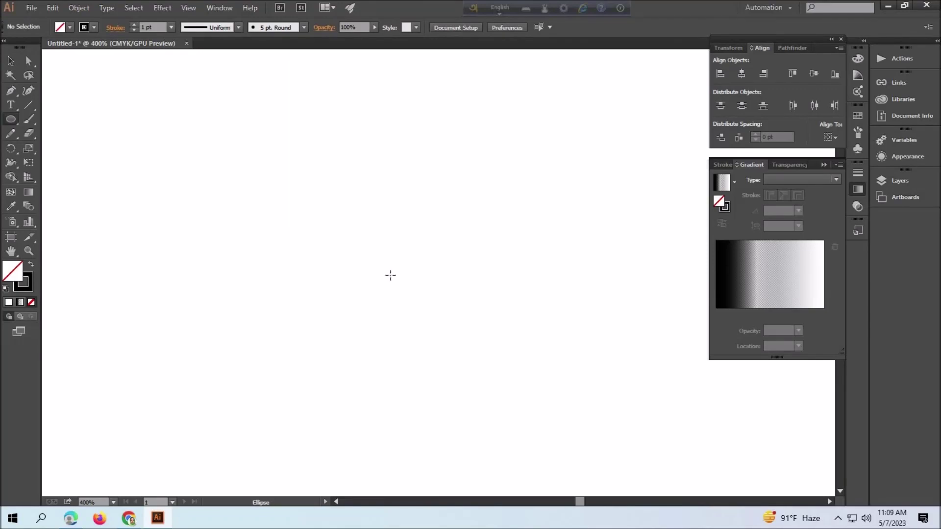
- Draw a centred circle with a 0.5 pt stroke and squash it into a flat ellipse
{"action": "left_click_drag", "start_coordinate": [285, 180], "coordinate": [430, 262]}
{"action": "key", "text": "v"}
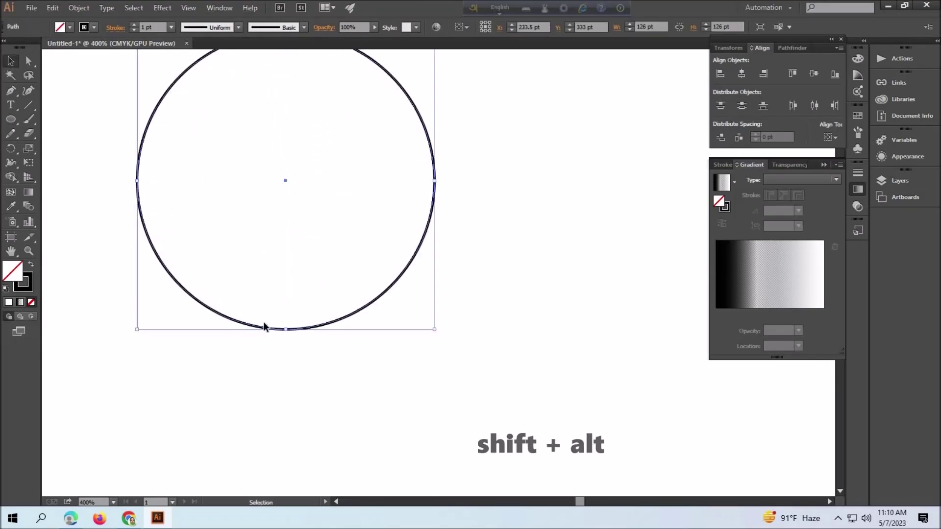
{"action": "mouse_move", "coordinate": [272, 327]}
{"action": "left_mouse_down"}
{"action": "mouse_move", "coordinate": [369, 458]}
{"action": "mouse_move", "coordinate": [364, 433]}
{"action": "left_mouse_up"}
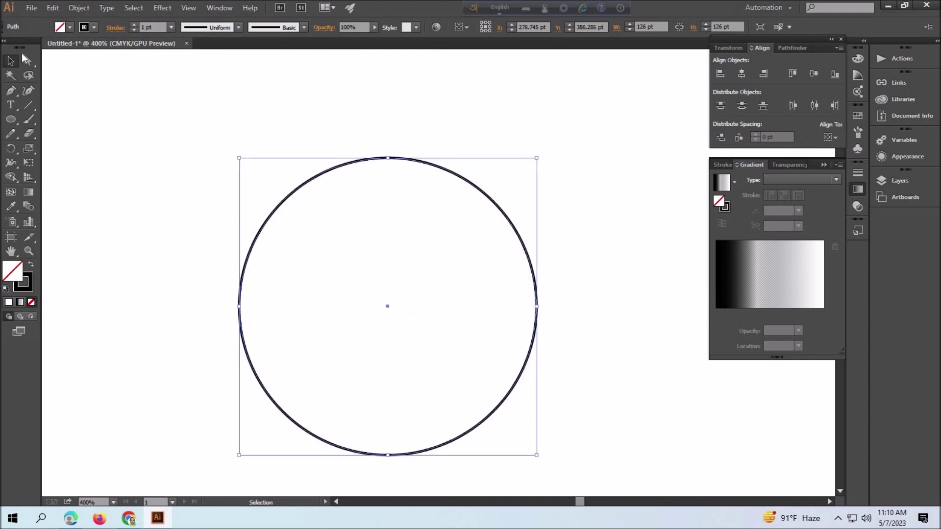
{"action": "left_click", "coordinate": [171, 27]}
{"action": "left_click", "coordinate": [184, 49]}
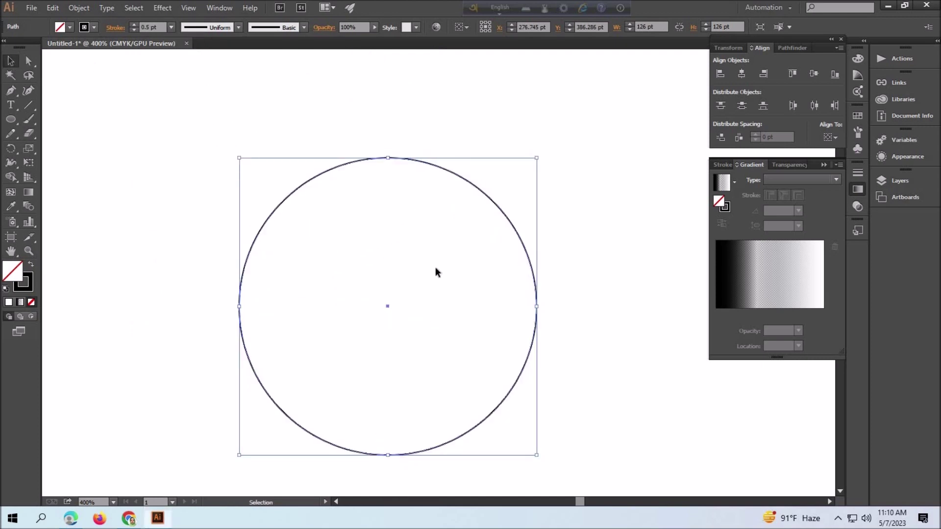
{"action": "mouse_move", "coordinate": [388, 158]}
{"action": "left_mouse_down"}
{"action": "mouse_move", "coordinate": [388, 296]}
{"action": "mouse_move", "coordinate": [405, 347]}
{"action": "mouse_move", "coordinate": [520, 337]}
{"action": "left_mouse_up"}
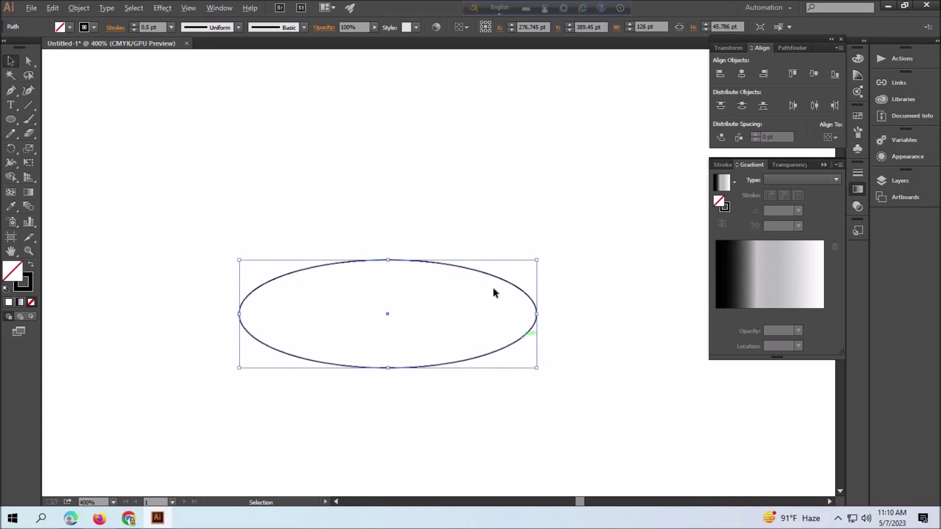
- Copy the ellipse about 6 pt upward and repeat with Ctrl+D to stack six ellipses
{"action": "left_click_drag", "start_coordinate": [491, 277], "coordinate": [488, 263]}
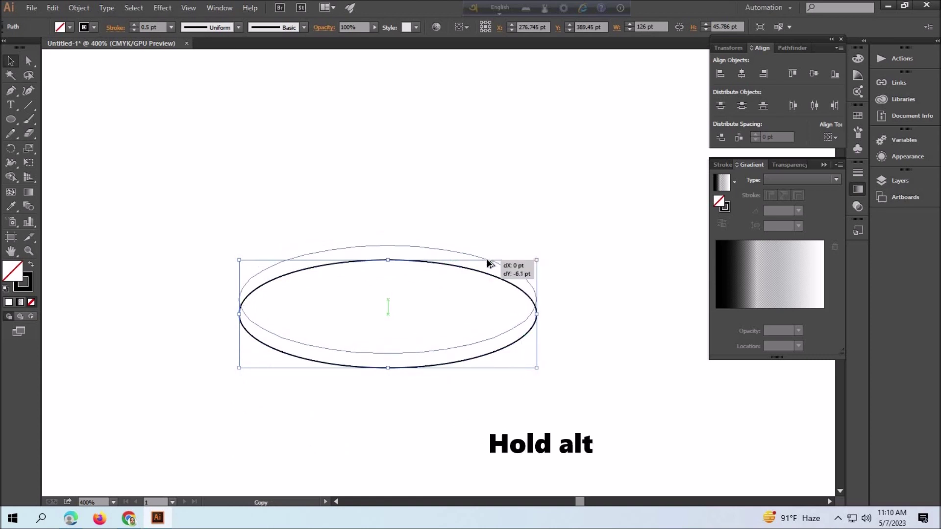
{"action": "left_click_drag", "start_coordinate": [487, 262], "coordinate": [488, 261]}
{"action": "key", "text": "ctrl+d"}
{"action": "key", "text": "ctrl+d"}
{"action": "key", "text": "ctrl+d"}
{"action": "key", "text": "ctrl+d"}
{"action": "left_click", "coordinate": [531, 422]}
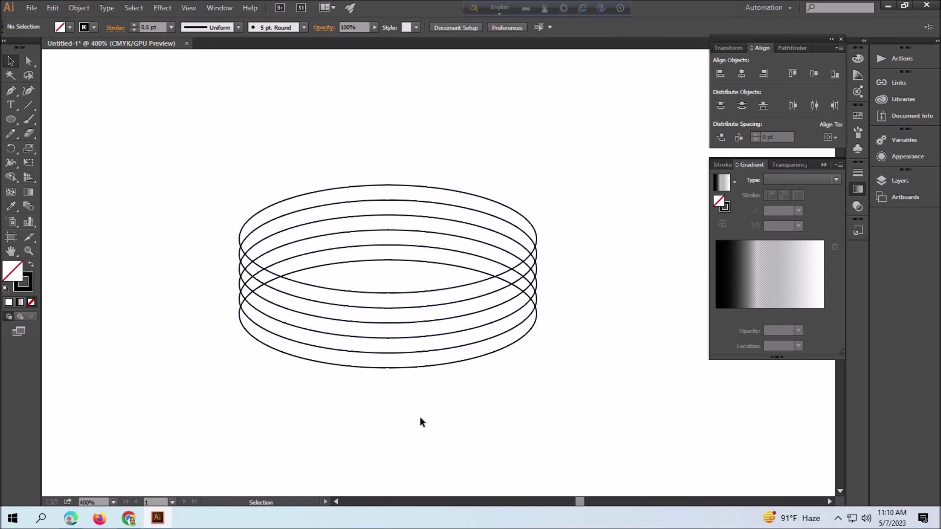
- Add a 90° rotated copy of the ellipse stack so the two stacks cross
{"action": "left_click_drag", "start_coordinate": [509, 422], "coordinate": [289, 355]}
{"action": "right_click", "coordinate": [343, 217]}
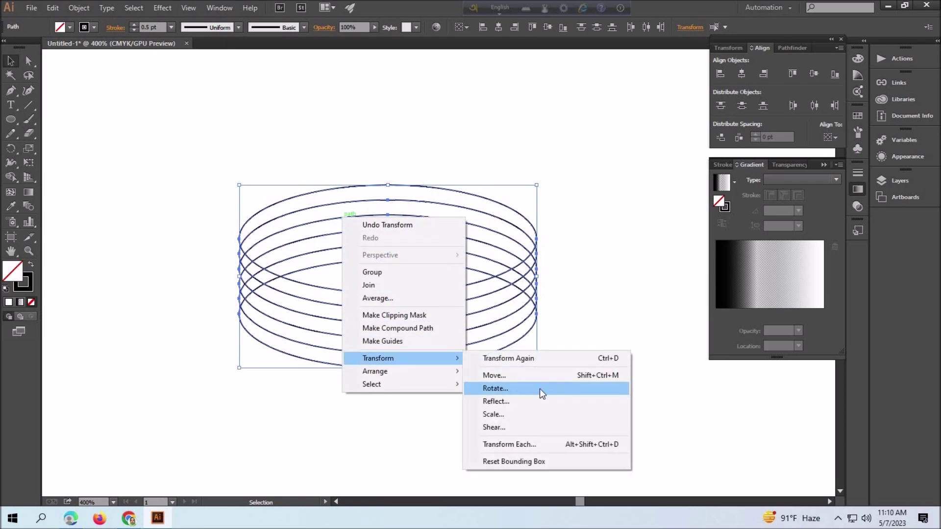
{"action": "left_click", "coordinate": [539, 389]}
{"action": "left_click", "coordinate": [575, 363]}
{"action": "left_click", "coordinate": [581, 396]}
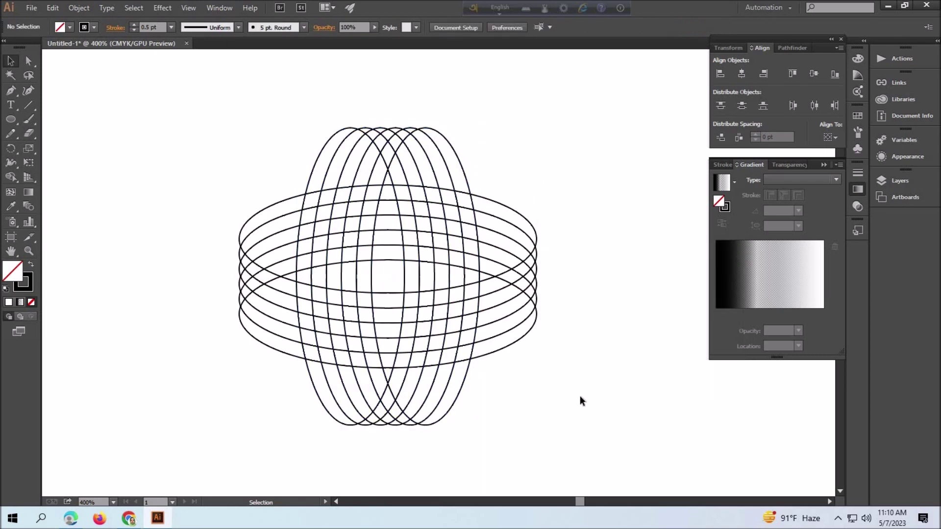
- Rotate the whole crossed lattice with Transform > Rotate so it tilts diagonally
{"action": "left_click_drag", "start_coordinate": [220, 87], "coordinate": [628, 439]}
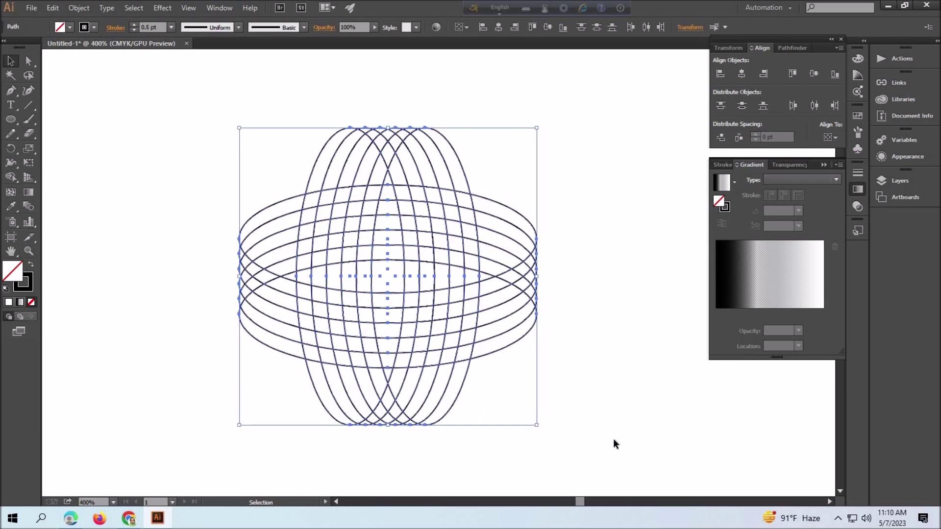
{"action": "right_click", "coordinate": [499, 339]}
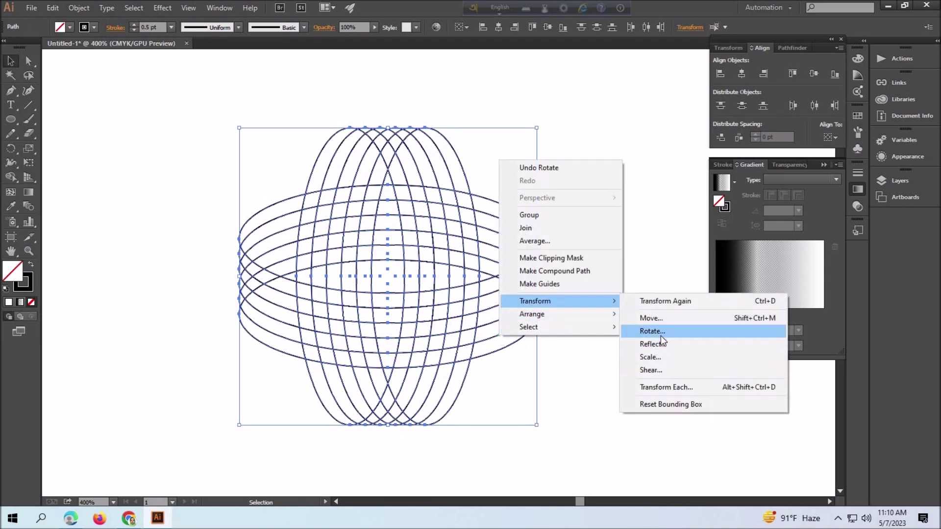
{"action": "left_click", "coordinate": [651, 330]}
{"action": "type", "text": "-20"}
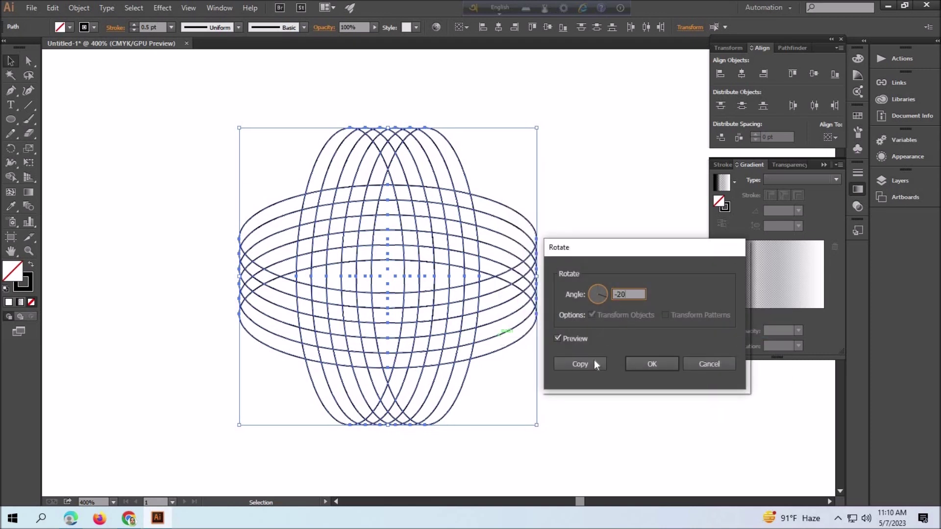
{"action": "left_click", "coordinate": [595, 364]}
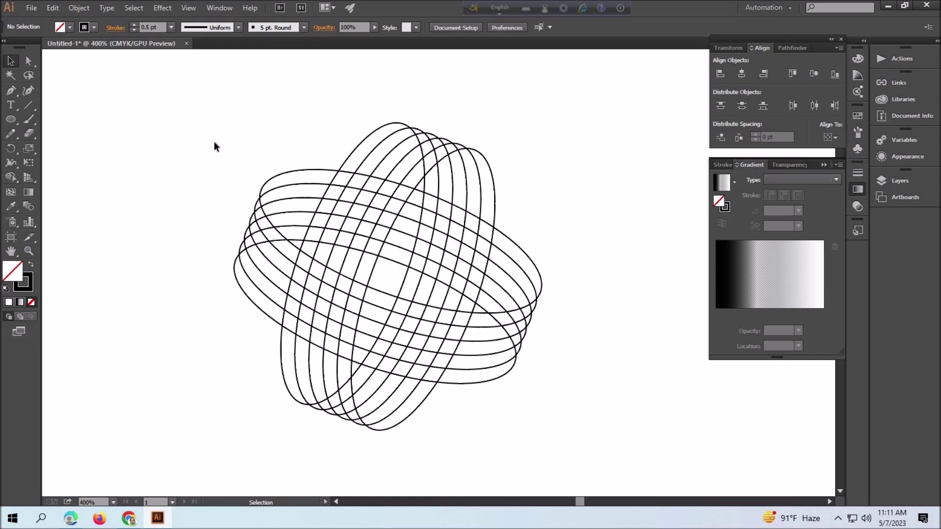
{"action": "left_click_drag", "start_coordinate": [216, 91], "coordinate": [648, 436]}
- Set a black fill and use Shape Builder to make three adjacent black strips on the lower-left band
{"action": "left_click", "coordinate": [11, 177]}
{"action": "left_click", "coordinate": [70, 27]}
{"action": "left_click", "coordinate": [31, 48]}
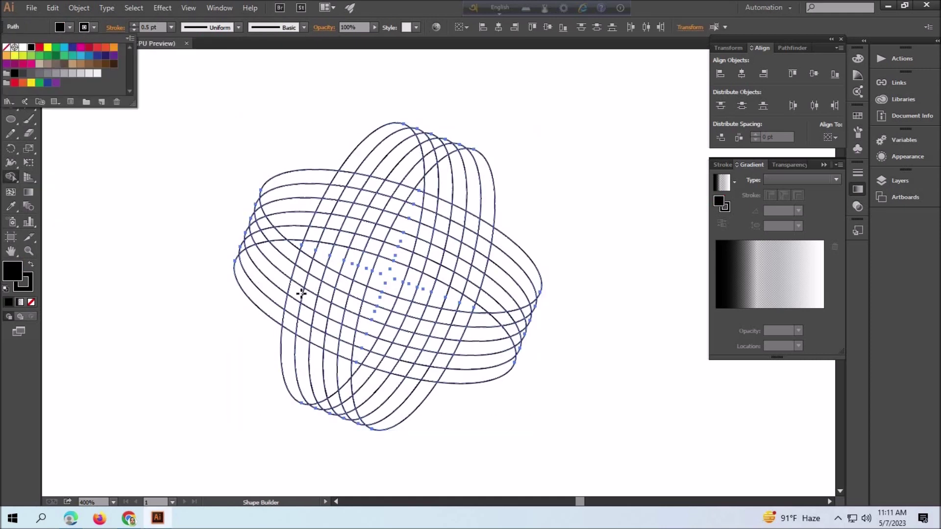
{"action": "left_click_drag", "start_coordinate": [312, 246], "coordinate": [295, 328]}
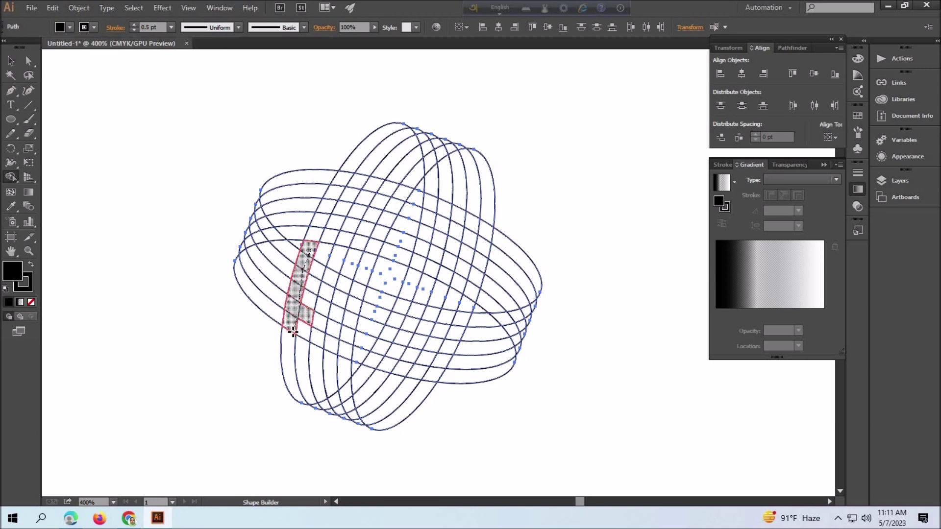
{"action": "key", "text": "ctrl+z"}
{"action": "left_click_drag", "start_coordinate": [306, 248], "coordinate": [287, 337]}
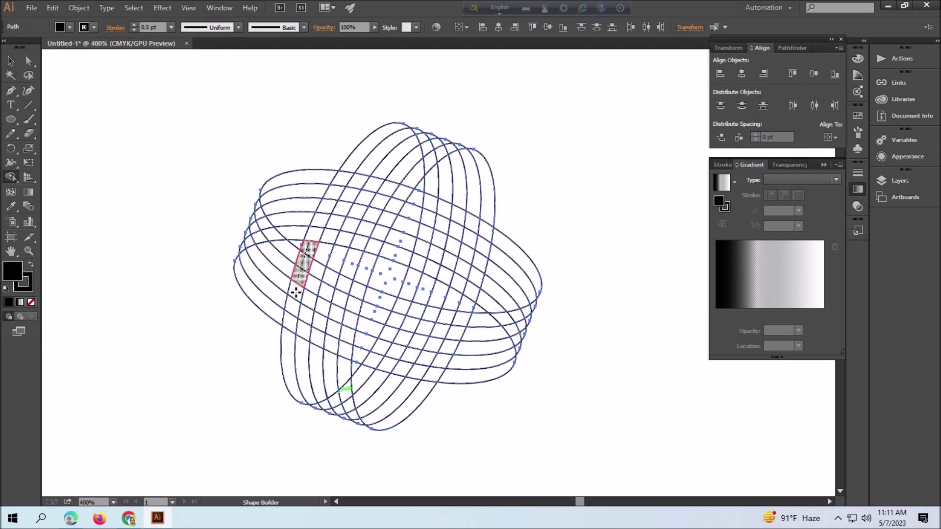
{"action": "mouse_move", "coordinate": [337, 249]}
{"action": "left_mouse_down"}
{"action": "mouse_move", "coordinate": [315, 345]}
{"action": "mouse_move", "coordinate": [332, 413]}
{"action": "left_mouse_up"}
{"action": "mouse_move", "coordinate": [375, 255]}
{"action": "left_mouse_down"}
{"action": "mouse_move", "coordinate": [347, 357]}
{"action": "mouse_move", "coordinate": [350, 403]}
{"action": "mouse_move", "coordinate": [395, 436]}
{"action": "left_mouse_up"}
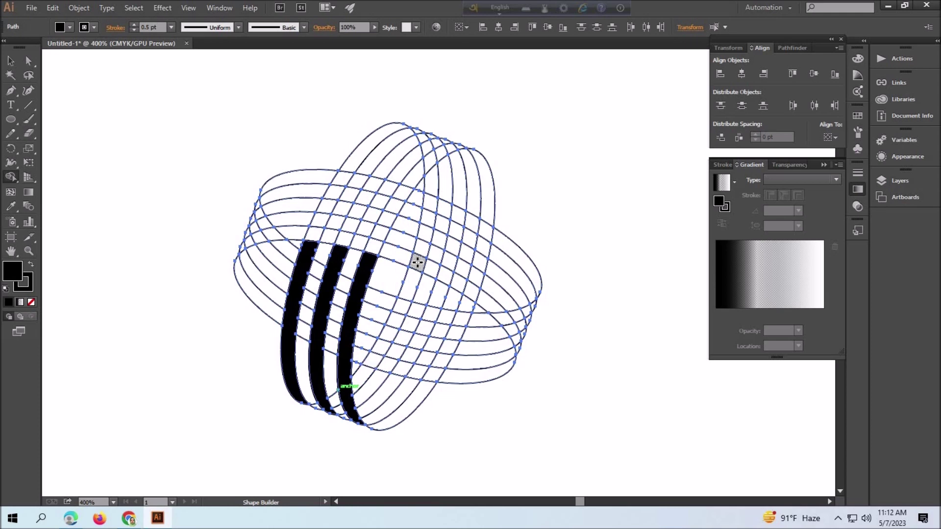
- Fill three adjacent strips black on the upper-right band, redoing one mistaken fill
{"action": "left_click_drag", "start_coordinate": [417, 258], "coordinate": [419, 130]}
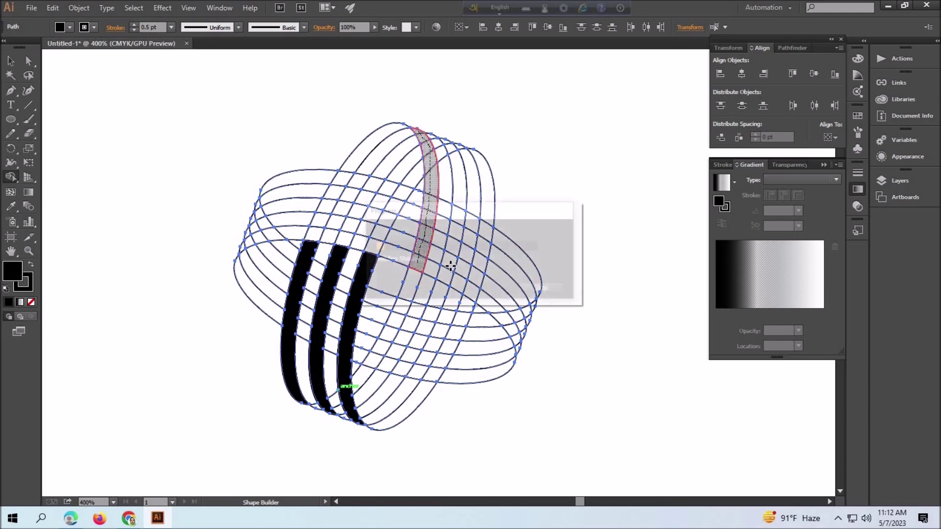
{"action": "left_click_drag", "start_coordinate": [443, 281], "coordinate": [444, 139]}
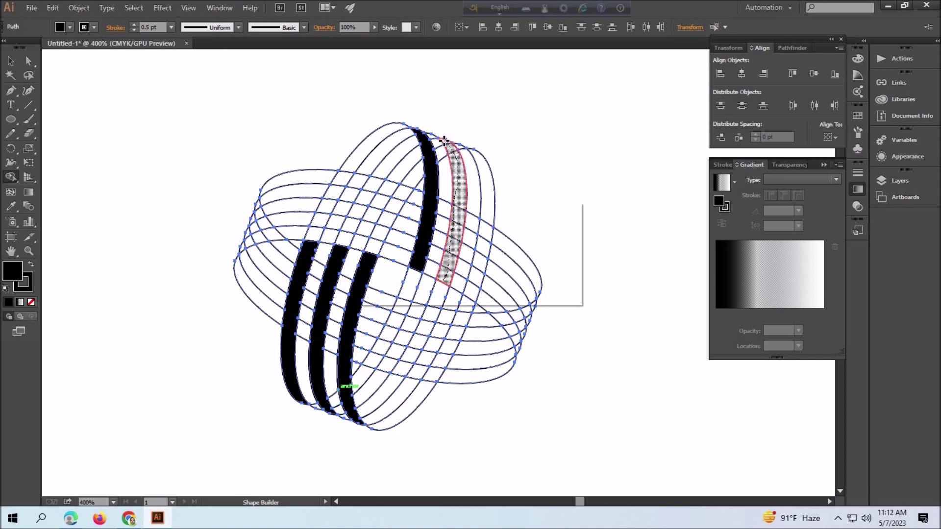
{"action": "left_click_drag", "start_coordinate": [479, 268], "coordinate": [478, 193]}
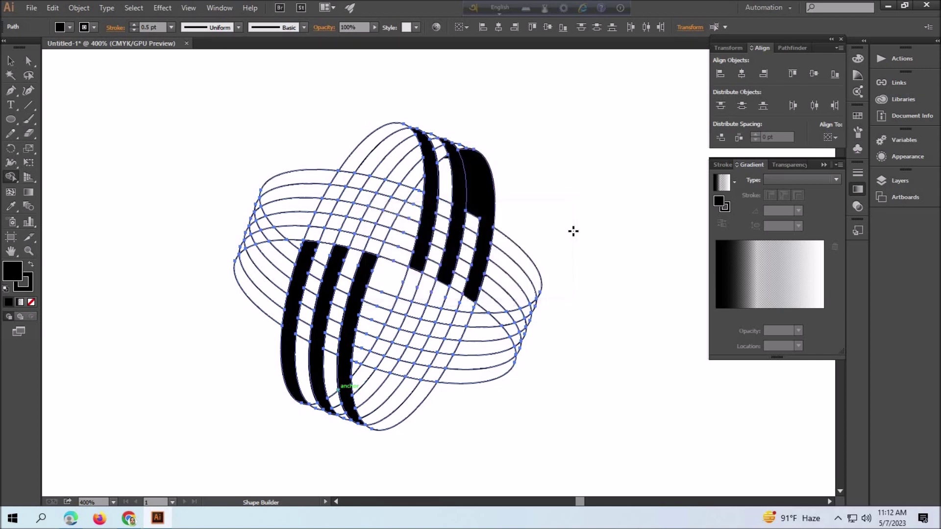
{"action": "key", "text": "ctrl+z"}
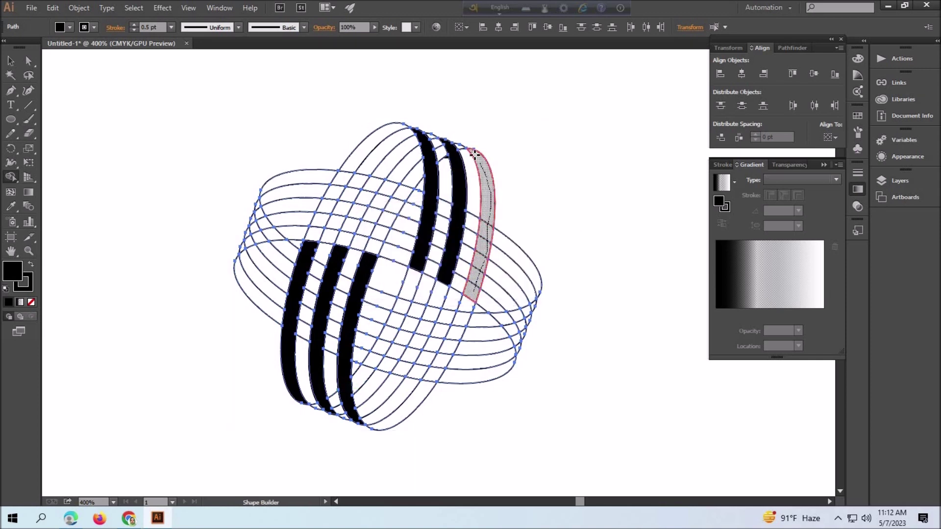
{"action": "left_click_drag", "start_coordinate": [474, 292], "coordinate": [472, 149]}
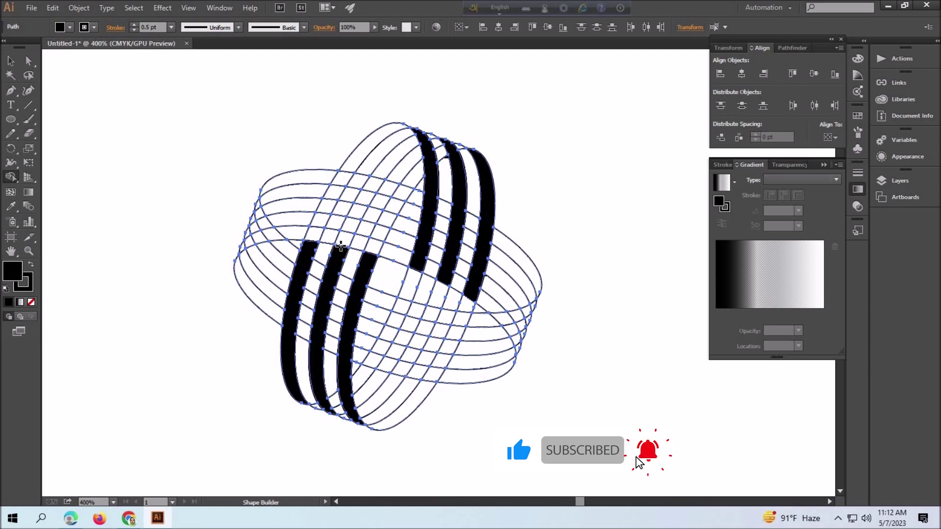
- Fill three black stripes across the upper-left band
{"action": "left_click_drag", "start_coordinate": [407, 254], "coordinate": [409, 228]}
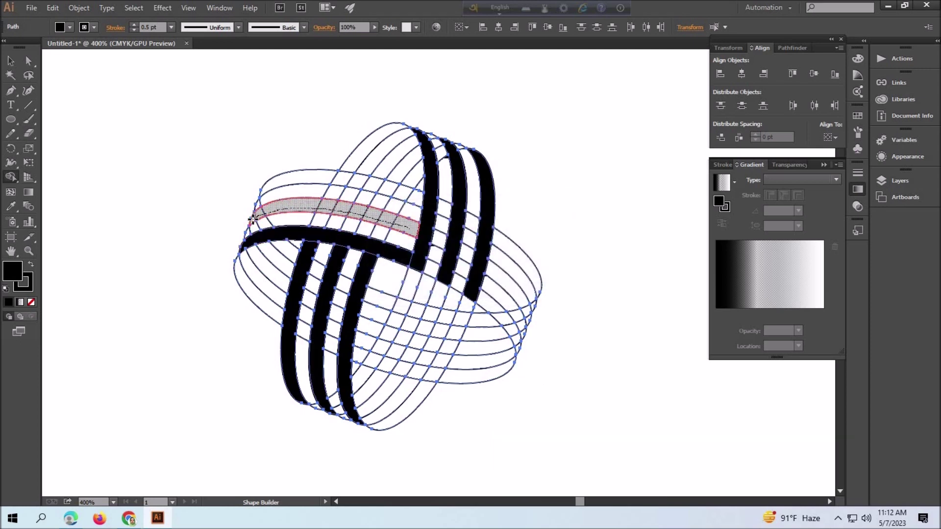
{"action": "left_click_drag", "start_coordinate": [409, 228], "coordinate": [250, 218]}
{"action": "mouse_move", "coordinate": [417, 199]}
{"action": "left_mouse_down"}
{"action": "mouse_move", "coordinate": [325, 181]}
{"action": "mouse_move", "coordinate": [262, 189]}
{"action": "left_mouse_up"}
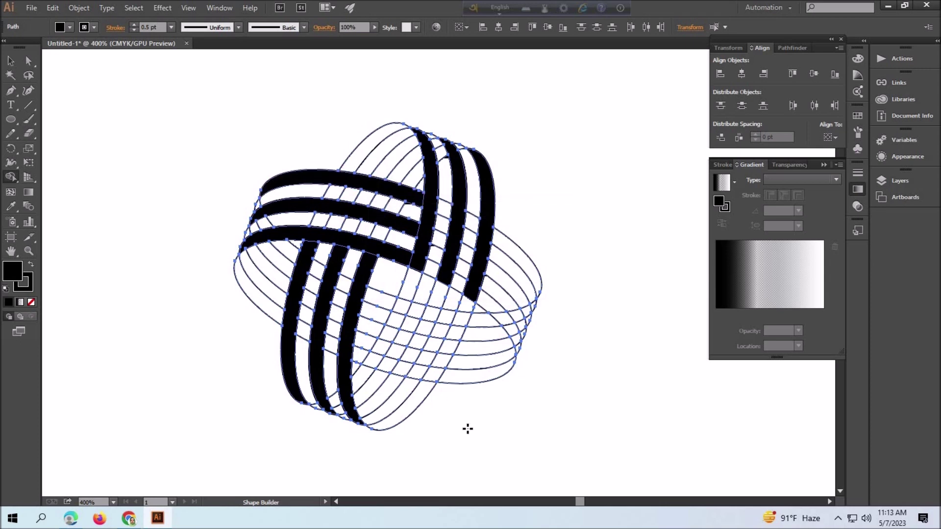
- Fill three black stripes across the lower-right band, redoing one as a shorter stripe
{"action": "left_click_drag", "start_coordinate": [368, 299], "coordinate": [522, 311]}
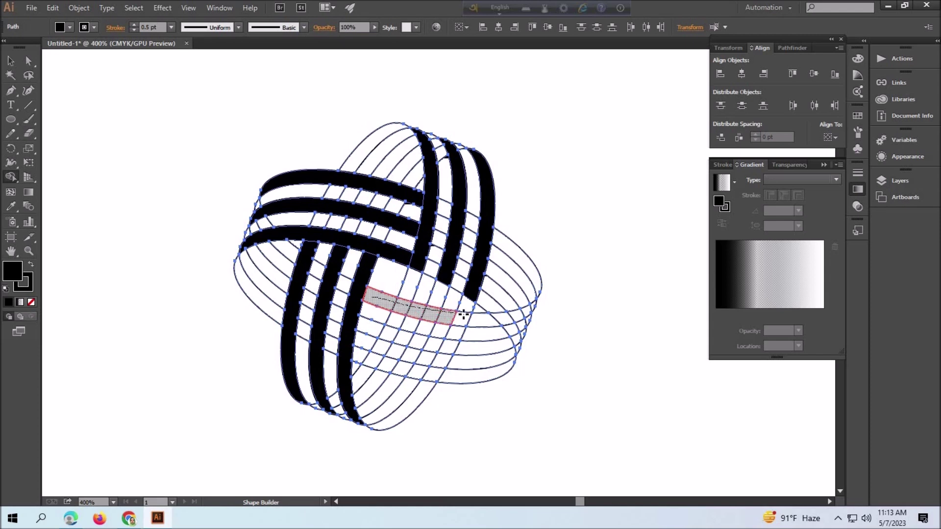
{"action": "left_click_drag", "start_coordinate": [362, 326], "coordinate": [514, 343]}
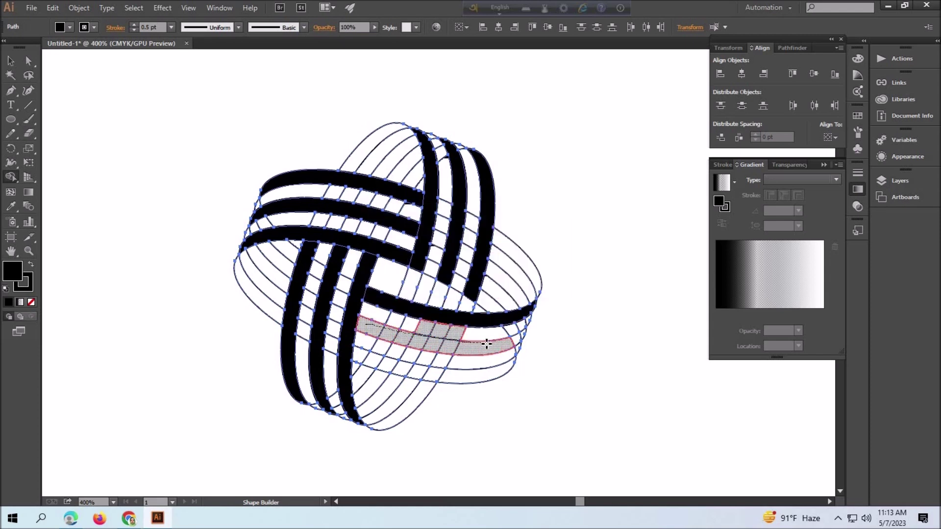
{"action": "left_click_drag", "start_coordinate": [368, 326], "coordinate": [524, 337]}
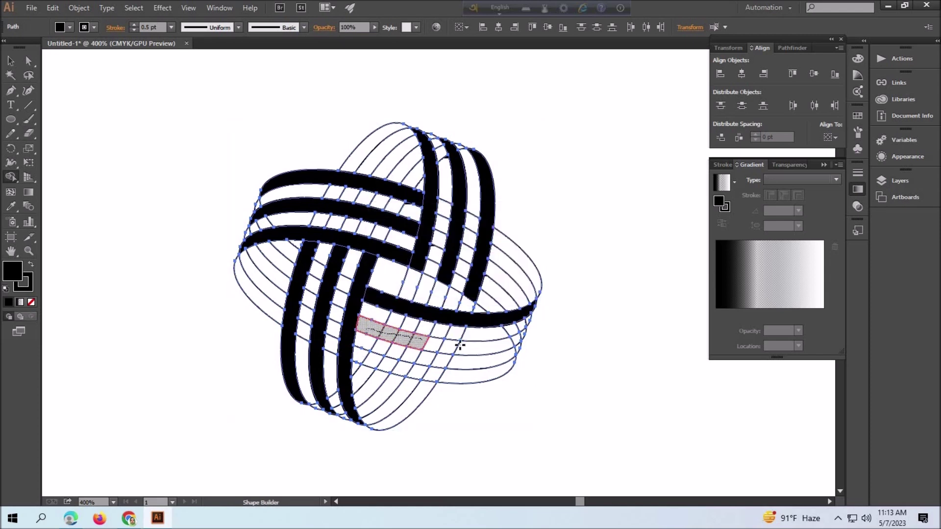
{"action": "key", "text": "ctrl+z"}
{"action": "mouse_move", "coordinate": [367, 325]}
{"action": "left_mouse_down"}
{"action": "mouse_move", "coordinate": [445, 343]}
{"action": "mouse_move", "coordinate": [523, 334]}
{"action": "left_mouse_up"}
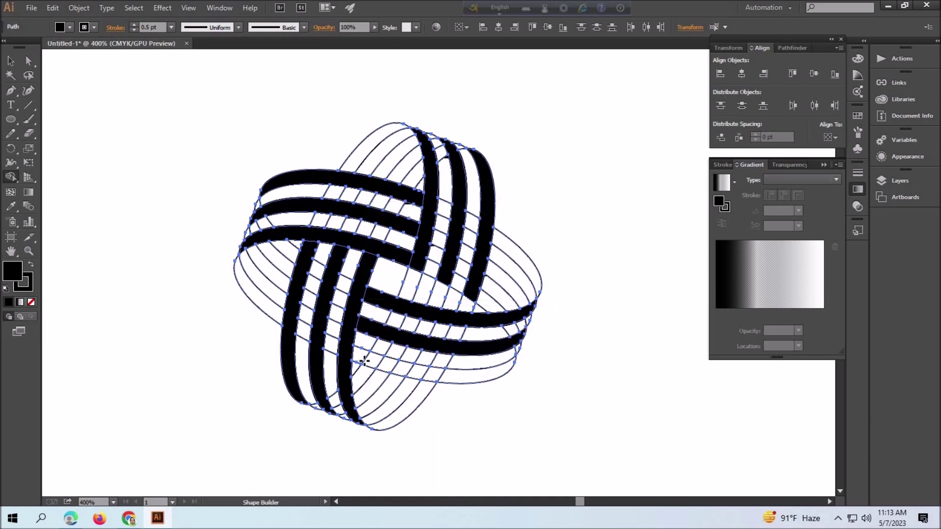
{"action": "left_click_drag", "start_coordinate": [356, 357], "coordinate": [514, 365]}
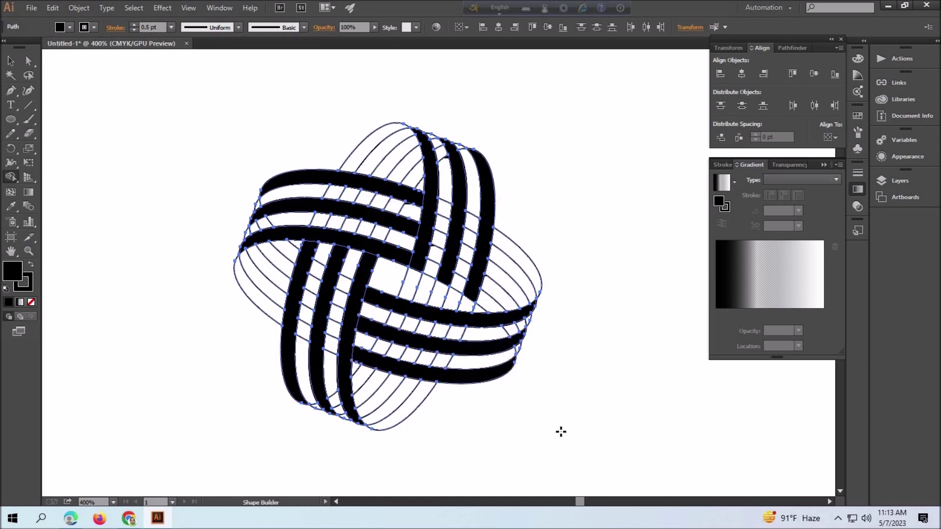
- Merge the leftover cells and the middle strip into the solid black bands
{"action": "left_click_drag", "start_coordinate": [416, 275], "coordinate": [431, 142]}
{"action": "left_click_drag", "start_coordinate": [449, 268], "coordinate": [480, 275]}
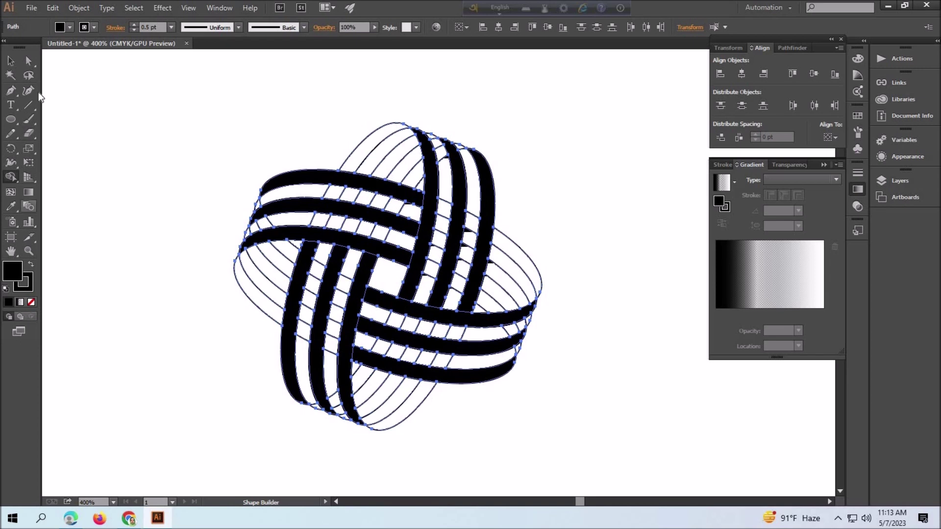
{"action": "left_click", "coordinate": [70, 27]}
- Set the fill to white and merge the lower-left band's alternate strips into white stripes
{"action": "left_click", "coordinate": [97, 73]}
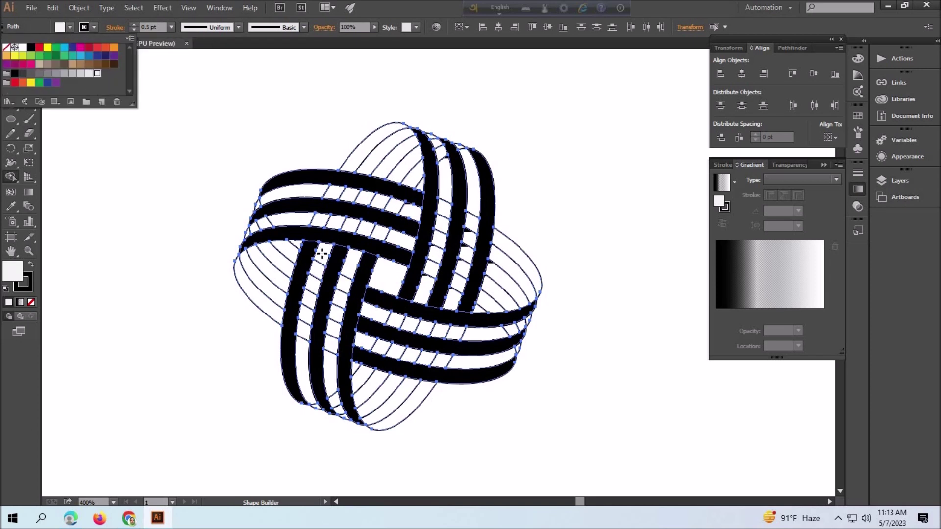
{"action": "left_click_drag", "start_coordinate": [321, 253], "coordinate": [306, 368]}
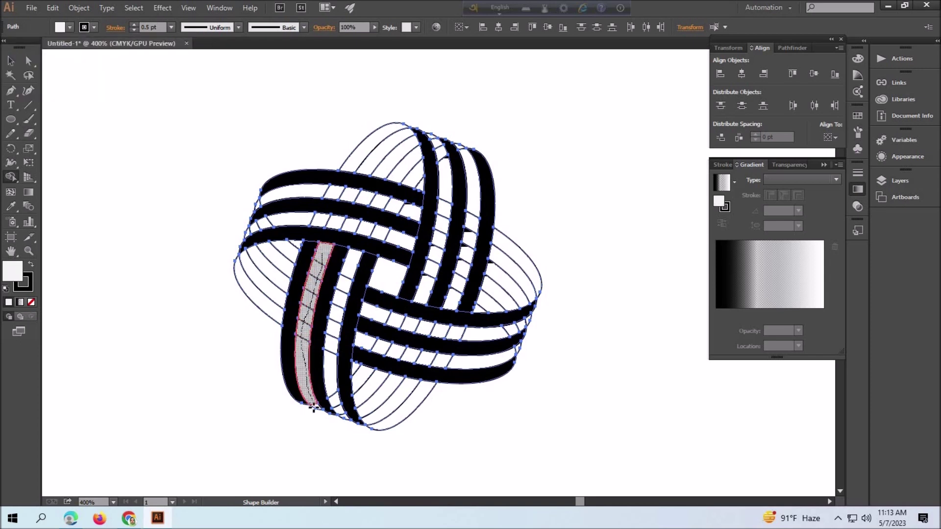
{"action": "left_click_drag", "start_coordinate": [314, 407], "coordinate": [314, 408]}
{"action": "mouse_move", "coordinate": [354, 251]}
{"action": "left_mouse_down"}
{"action": "mouse_move", "coordinate": [332, 366]}
{"action": "mouse_move", "coordinate": [341, 419]}
{"action": "left_mouse_up"}
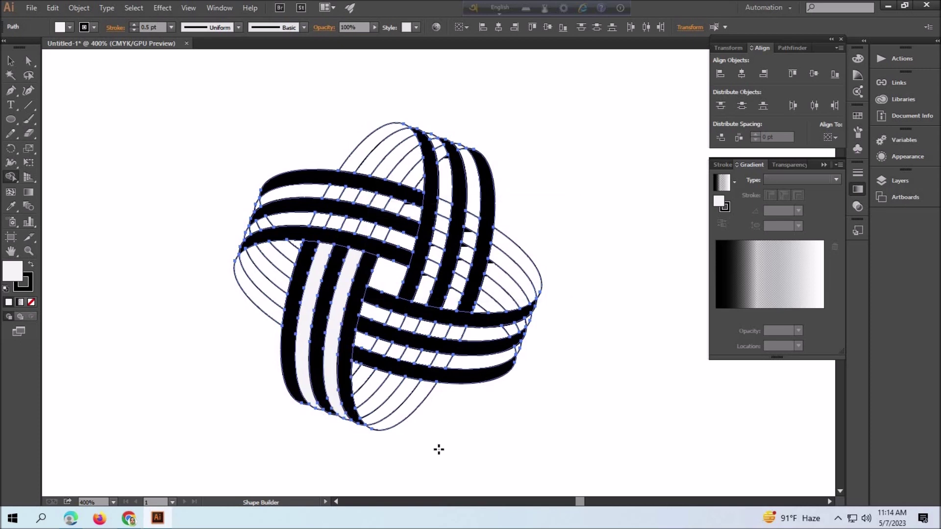
- Merge the alternate strips of the lower-right, top and upper-left bands into white stripes
{"action": "left_click_drag", "start_coordinate": [365, 310], "coordinate": [531, 321]}
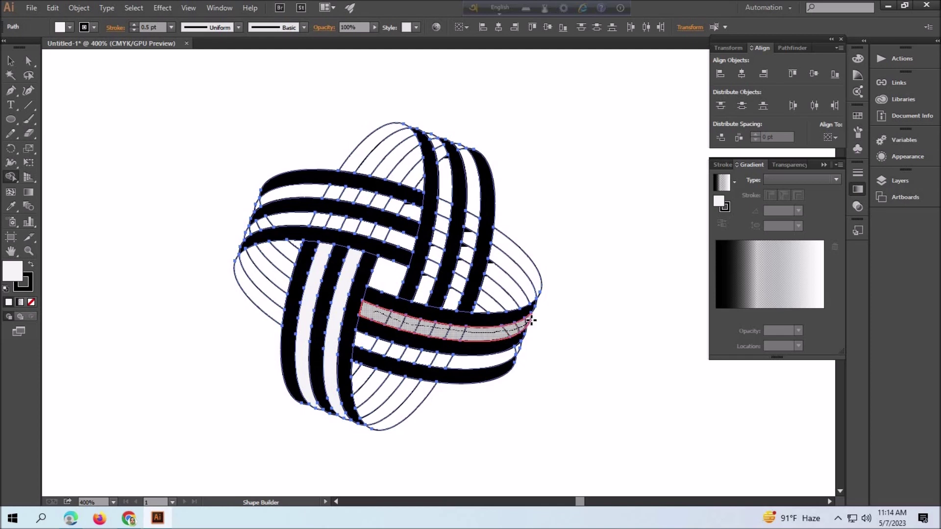
{"action": "mouse_move", "coordinate": [359, 337]}
{"action": "left_mouse_down"}
{"action": "mouse_move", "coordinate": [483, 356]}
{"action": "mouse_move", "coordinate": [523, 348]}
{"action": "left_mouse_up"}
{"action": "mouse_move", "coordinate": [425, 294]}
{"action": "left_mouse_down"}
{"action": "mouse_move", "coordinate": [440, 151]}
{"action": "mouse_move", "coordinate": [431, 132]}
{"action": "left_mouse_up"}
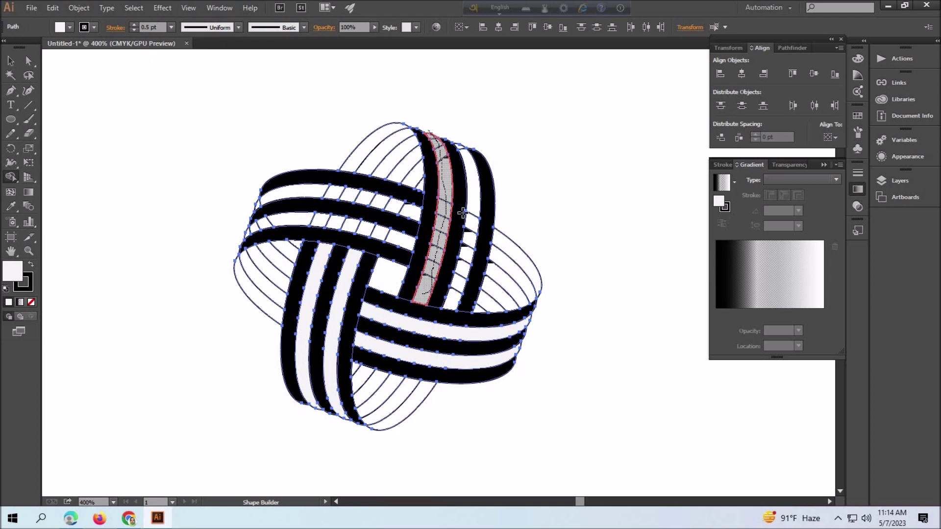
{"action": "left_click_drag", "start_coordinate": [456, 191], "coordinate": [456, 196]}
{"action": "mouse_move", "coordinate": [453, 302]}
{"action": "left_mouse_down"}
{"action": "mouse_move", "coordinate": [472, 169]}
{"action": "mouse_move", "coordinate": [460, 146]}
{"action": "left_mouse_up"}
{"action": "mouse_move", "coordinate": [409, 245]}
{"action": "left_mouse_down"}
{"action": "mouse_move", "coordinate": [348, 226]}
{"action": "mouse_move", "coordinate": [254, 222]}
{"action": "left_mouse_up"}
{"action": "mouse_move", "coordinate": [419, 210]}
{"action": "left_mouse_down"}
{"action": "mouse_move", "coordinate": [348, 195]}
{"action": "mouse_move", "coordinate": [258, 204]}
{"action": "left_mouse_up"}
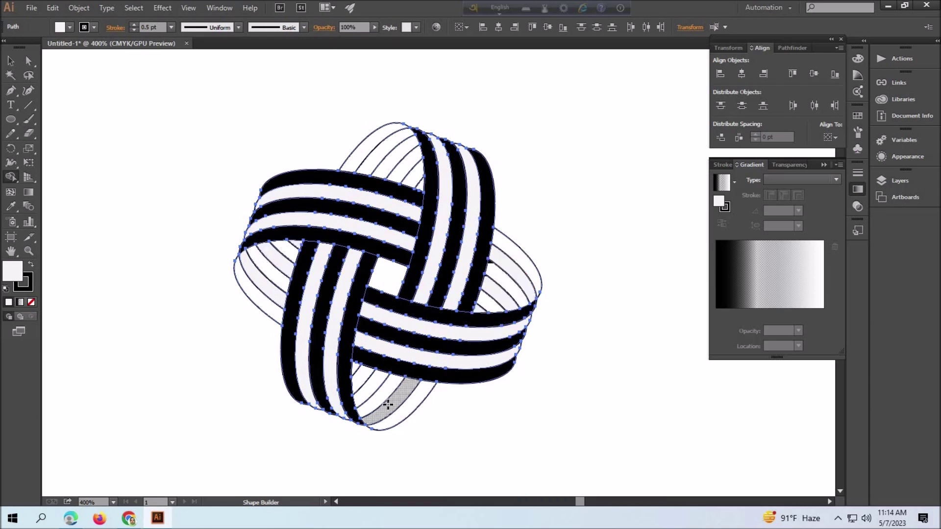
- With a black fill, fill the outer and inner back-loop strips on all four loops
{"action": "left_click", "coordinate": [70, 27]}
{"action": "left_click", "coordinate": [30, 47]}
{"action": "left_click", "coordinate": [368, 144]}
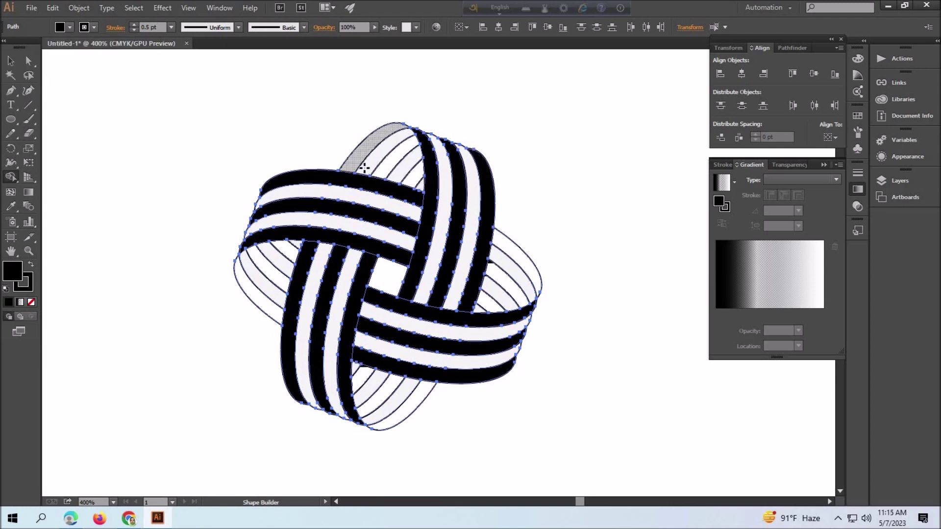
{"action": "left_click", "coordinate": [392, 162]}
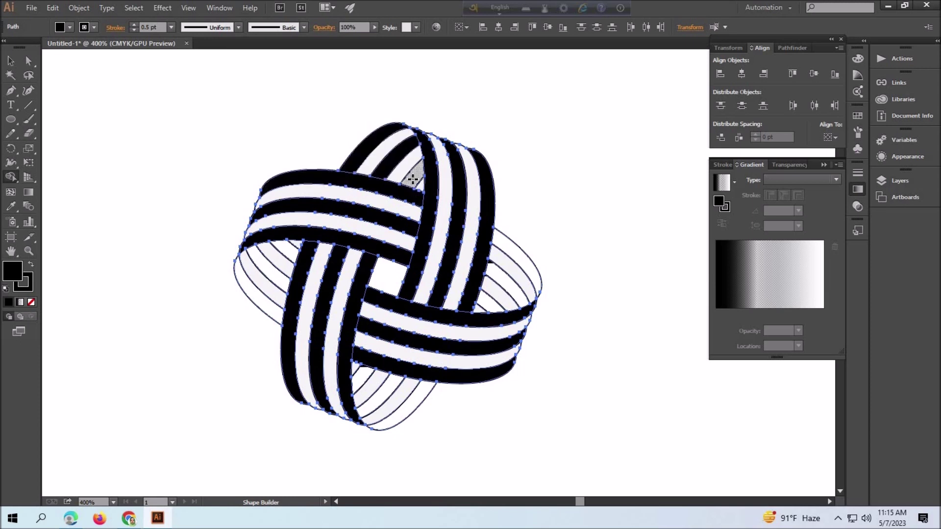
{"action": "left_click", "coordinate": [269, 286]}
{"action": "left_click", "coordinate": [291, 250]}
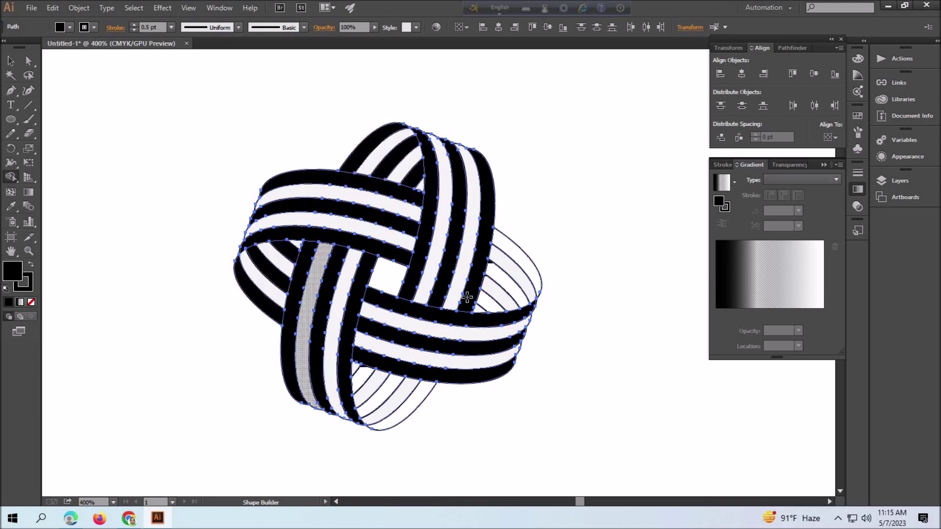
{"action": "left_click", "coordinate": [386, 397]}
{"action": "left_click", "coordinate": [372, 385]}
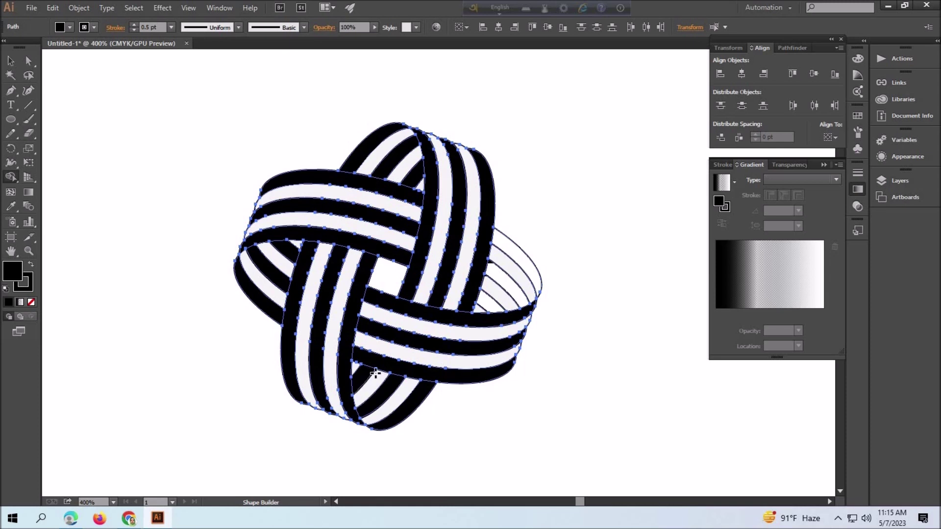
{"action": "left_click", "coordinate": [524, 264]}
{"action": "left_click", "coordinate": [490, 300]}
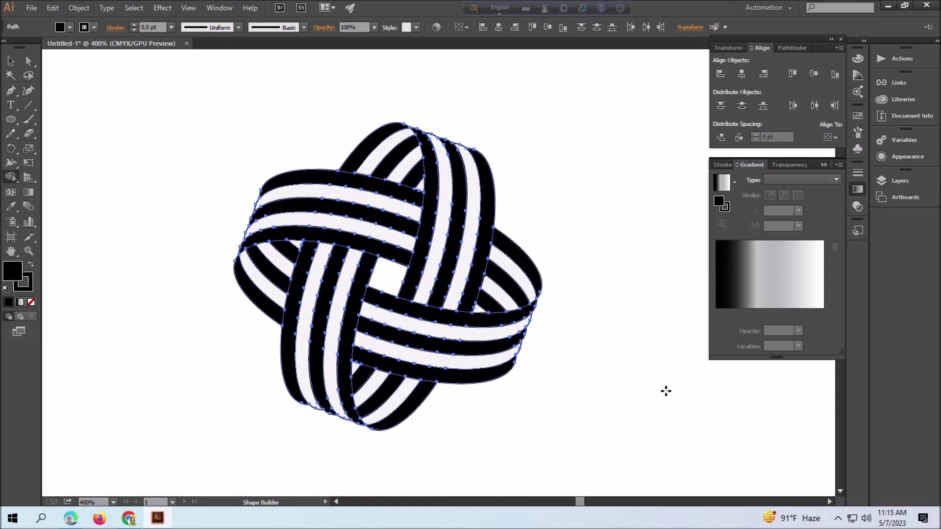
- Set the whole knot's stroke to None, then select the upper-left band's two white stripes
{"action": "key", "text": "v"}
{"action": "left_click", "coordinate": [170, 159]}
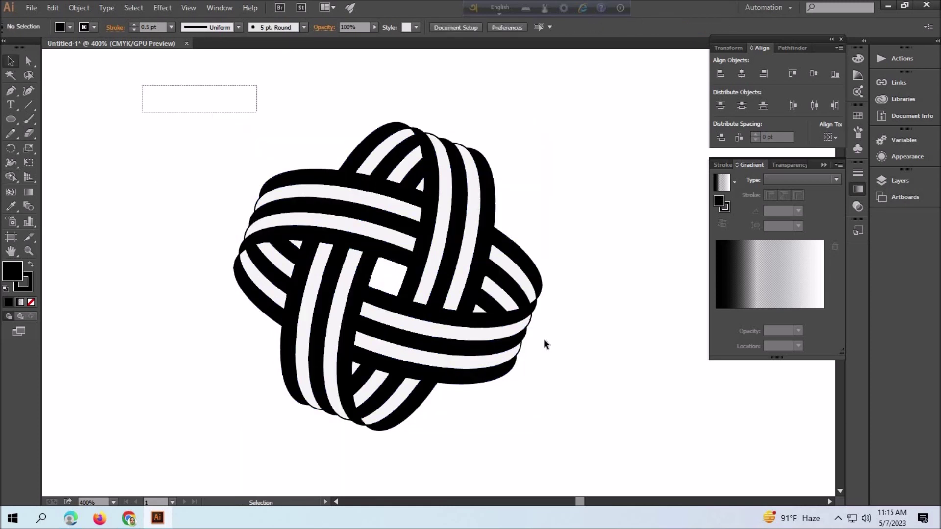
{"action": "left_click_drag", "start_coordinate": [142, 86], "coordinate": [578, 428]}
{"action": "left_click", "coordinate": [94, 27]}
{"action": "left_click", "coordinate": [8, 51]}
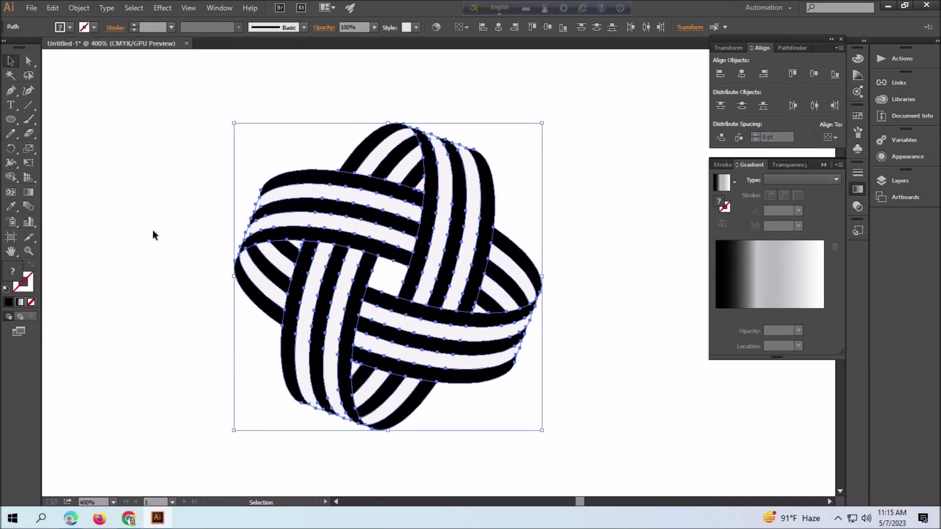
{"action": "left_click", "coordinate": [636, 418]}
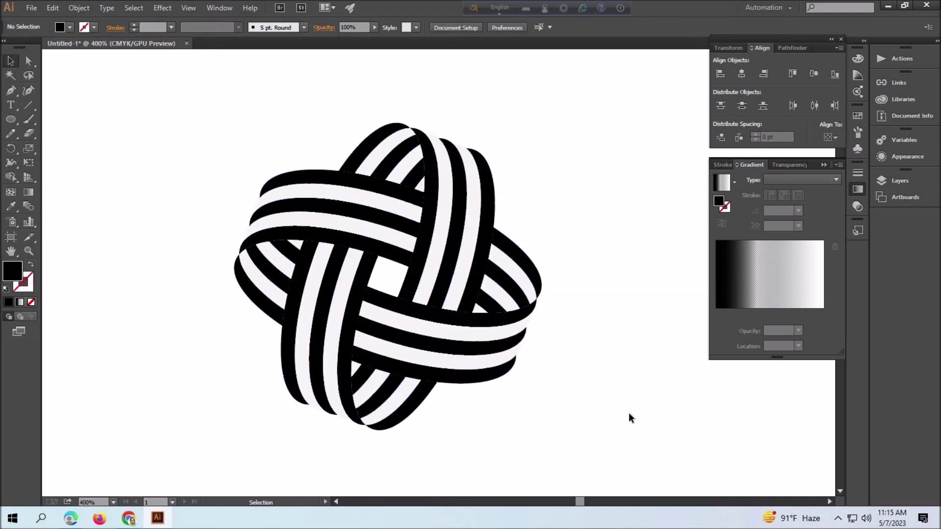
{"action": "left_click", "coordinate": [376, 202]}
{"action": "left_click", "coordinate": [380, 226], "text": "shift"}
- Apply the White-Black linear gradient with a 0% opacity middle stop and adjusted stop positions
{"action": "left_click", "coordinate": [735, 182]}
{"action": "left_click", "coordinate": [652, 200]}
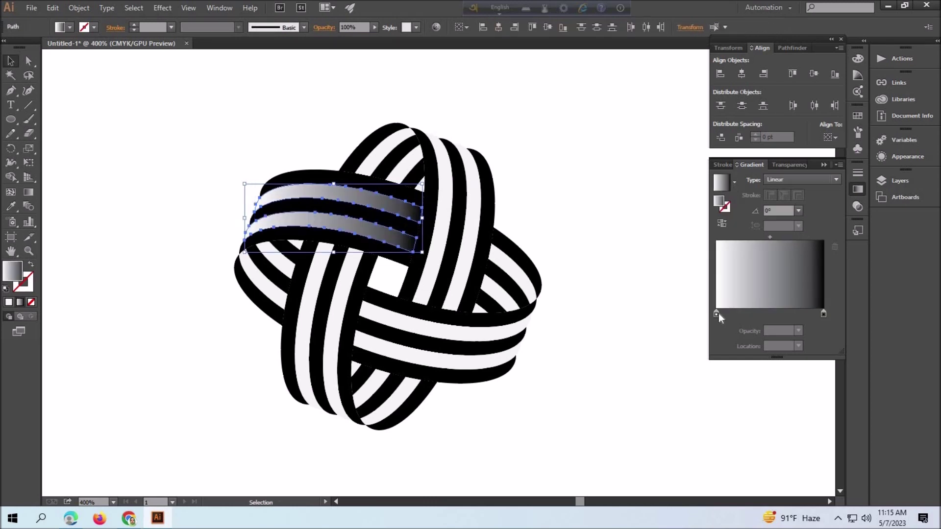
{"action": "left_click_drag", "start_coordinate": [800, 314], "coordinate": [779, 314]}
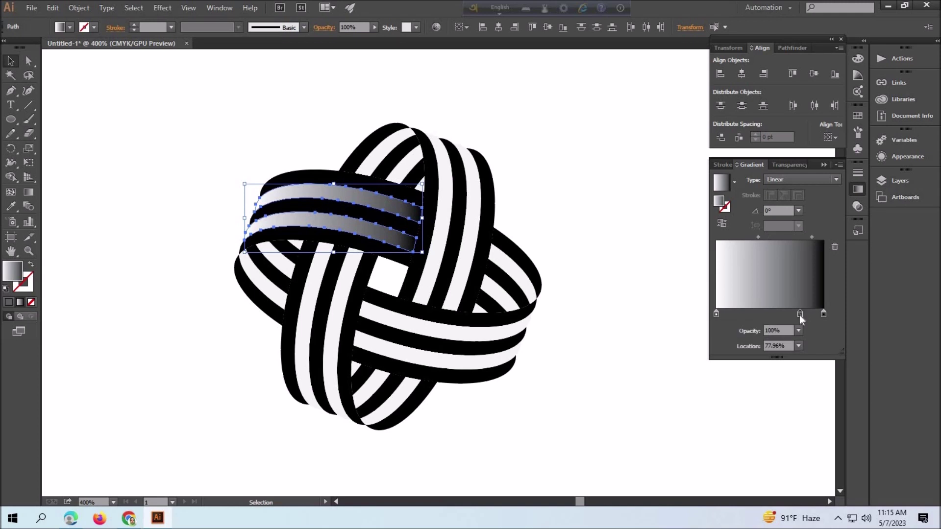
{"action": "left_click", "coordinate": [799, 331]}
{"action": "left_click", "coordinate": [806, 343]}
{"action": "left_click_drag", "start_coordinate": [822, 314], "coordinate": [761, 314]}
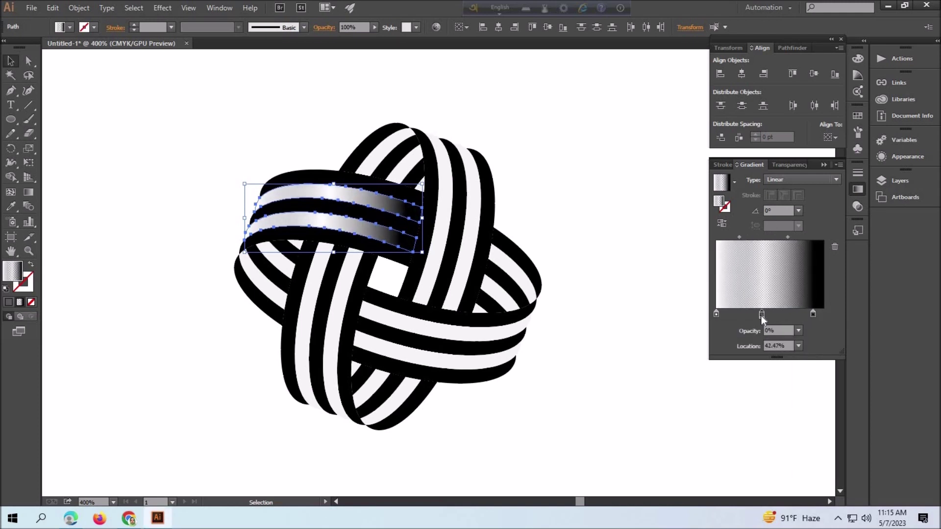
{"action": "mouse_move", "coordinate": [787, 237]}
{"action": "left_mouse_down"}
{"action": "mouse_move", "coordinate": [727, 237]}
{"action": "mouse_move", "coordinate": [778, 238]}
{"action": "left_mouse_up"}
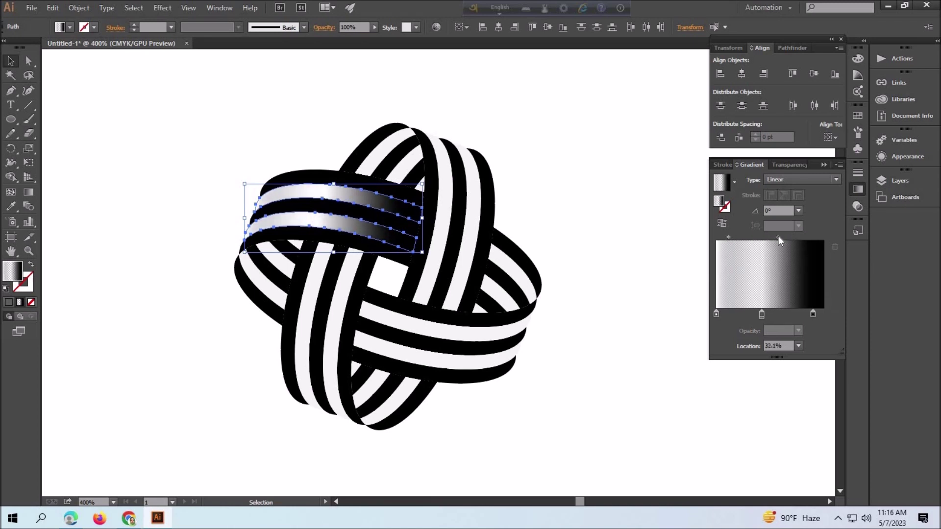
{"action": "left_click_drag", "start_coordinate": [779, 237], "coordinate": [784, 237]}
{"action": "left_click", "coordinate": [824, 314]}
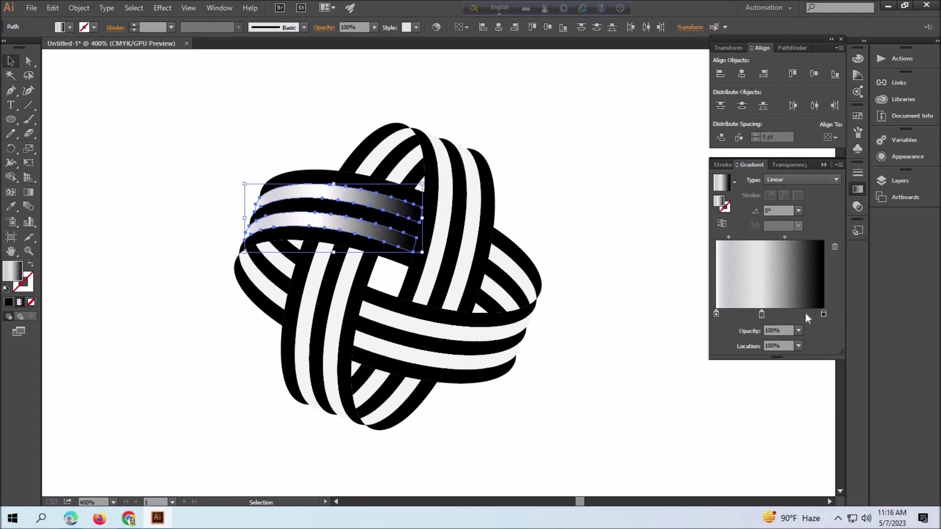
{"action": "left_click", "coordinate": [97, 153]}
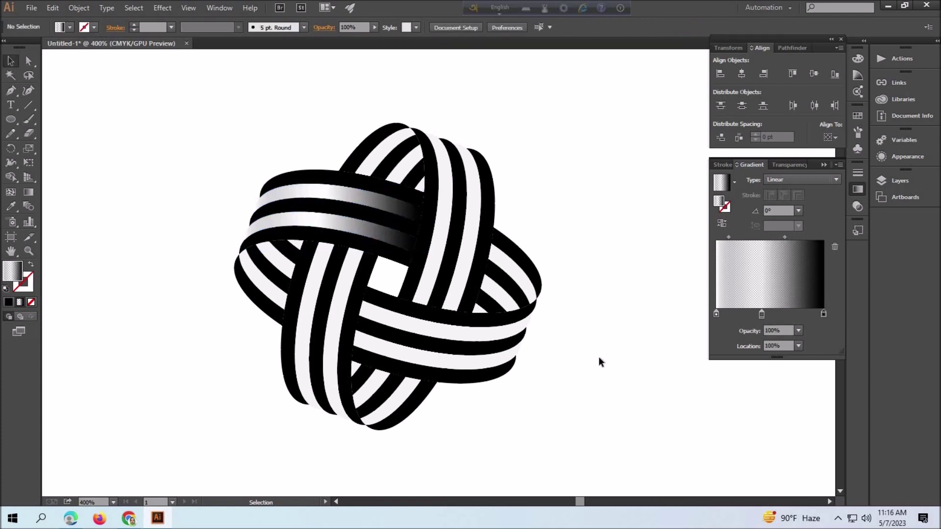
- Copy the shading gradient onto the top loop's two white strips and reverse it
{"action": "left_click", "coordinate": [378, 157]}
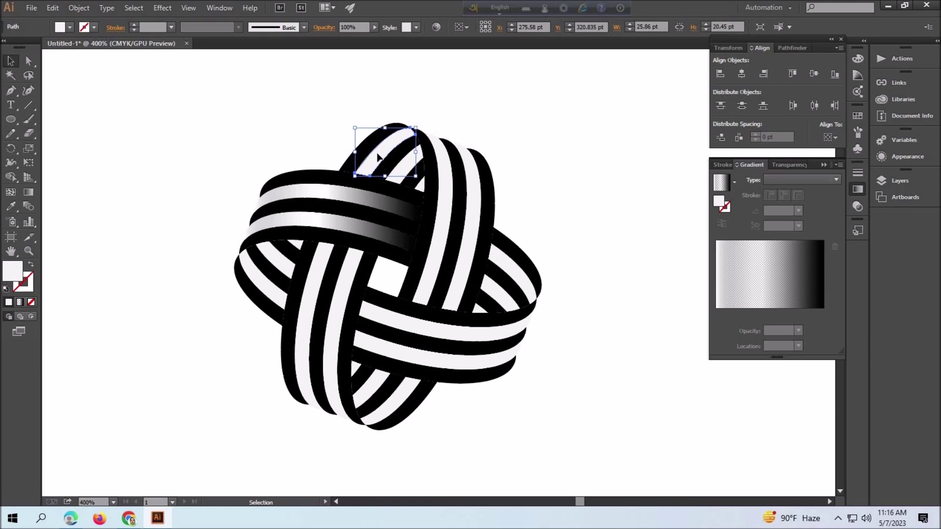
{"action": "left_click", "coordinate": [414, 189], "text": "shift"}
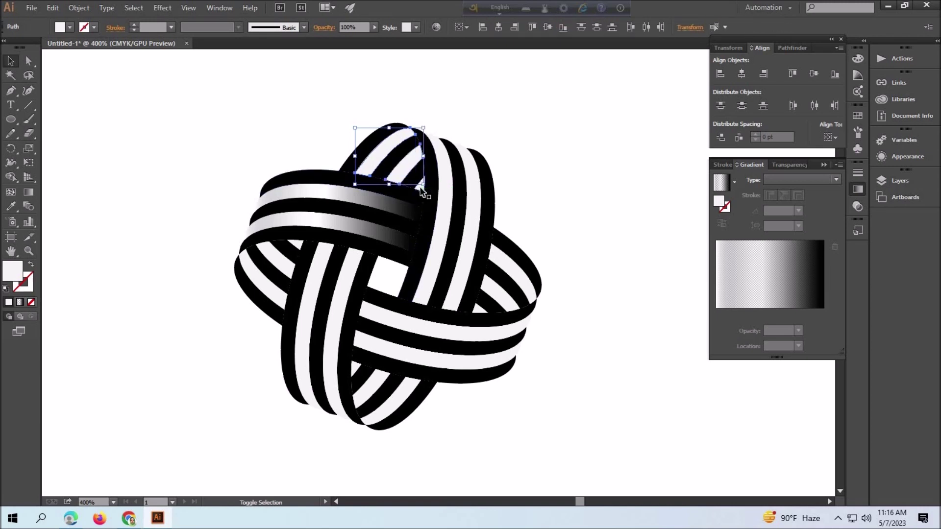
{"action": "left_click", "coordinate": [17, 208]}
{"action": "left_click", "coordinate": [287, 190]}
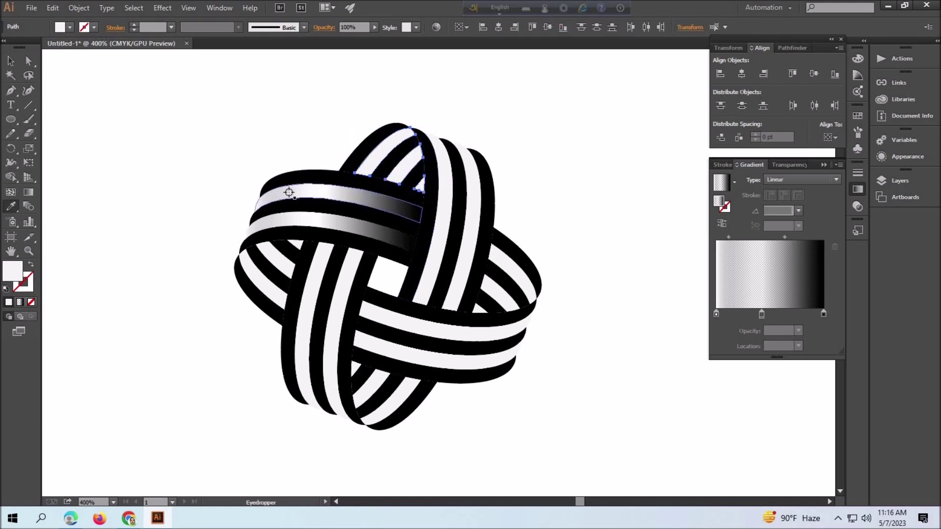
{"action": "left_click", "coordinate": [724, 223]}
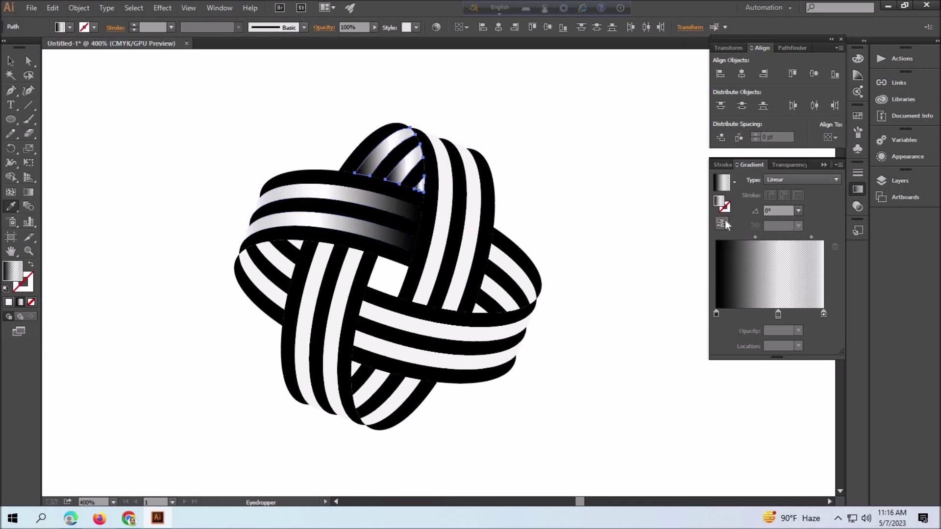
{"action": "key", "text": "v"}
{"action": "left_click", "coordinate": [125, 203]}
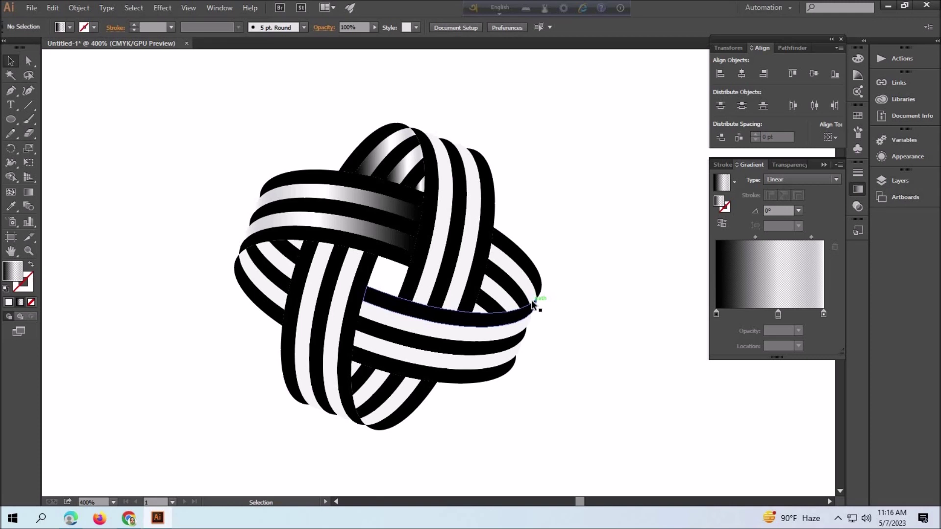
- Copy the reversed shading gradient onto the vertical band's two white stripes, midpoint nudged toward black
{"action": "left_click", "coordinate": [434, 268]}
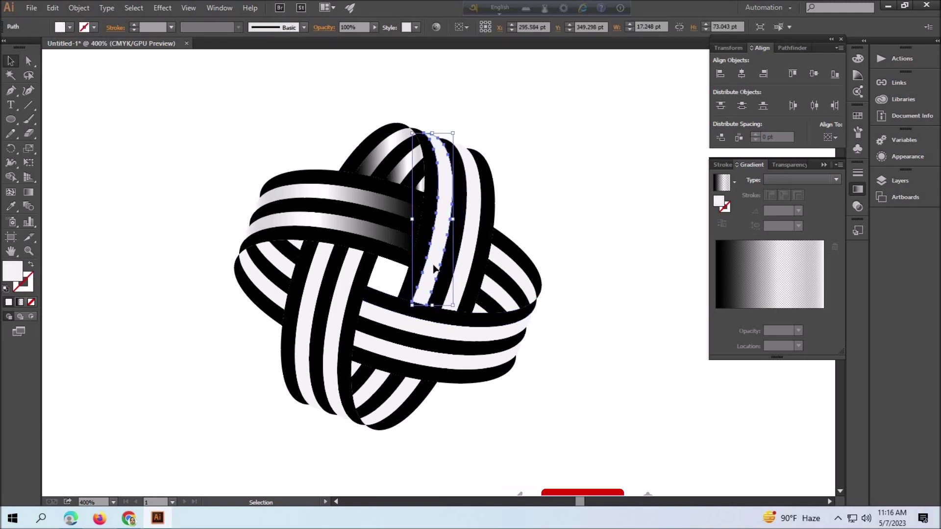
{"action": "left_click", "coordinate": [466, 265], "text": "shift"}
{"action": "left_click", "coordinate": [11, 207]}
{"action": "left_click", "coordinate": [360, 201]}
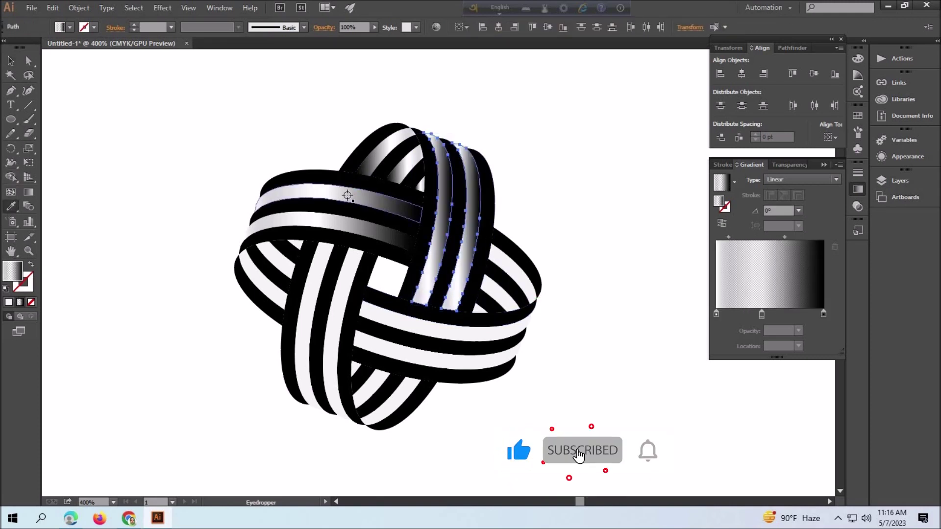
{"action": "left_click", "coordinate": [724, 223]}
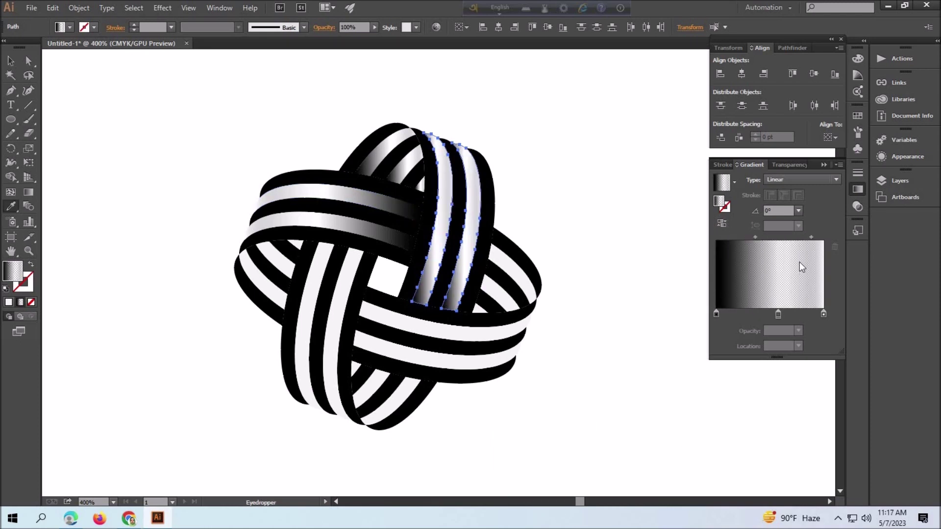
{"action": "left_click_drag", "start_coordinate": [755, 237], "coordinate": [764, 237]}
- Redirect the vertical band's gradient to run vertically, reversed, with its midpoint rebalanced
{"action": "key", "text": "g"}
{"action": "left_click_drag", "start_coordinate": [469, 134], "coordinate": [465, 332]}
{"action": "left_click", "coordinate": [722, 223]}
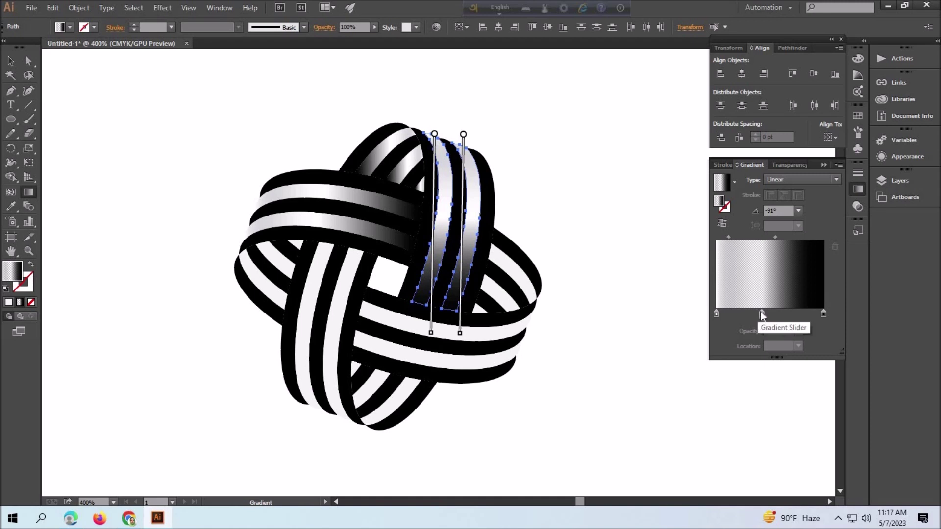
{"action": "left_click_drag", "start_coordinate": [774, 237], "coordinate": [777, 240]}
{"action": "key", "text": "v"}
{"action": "left_click", "coordinate": [658, 301]}
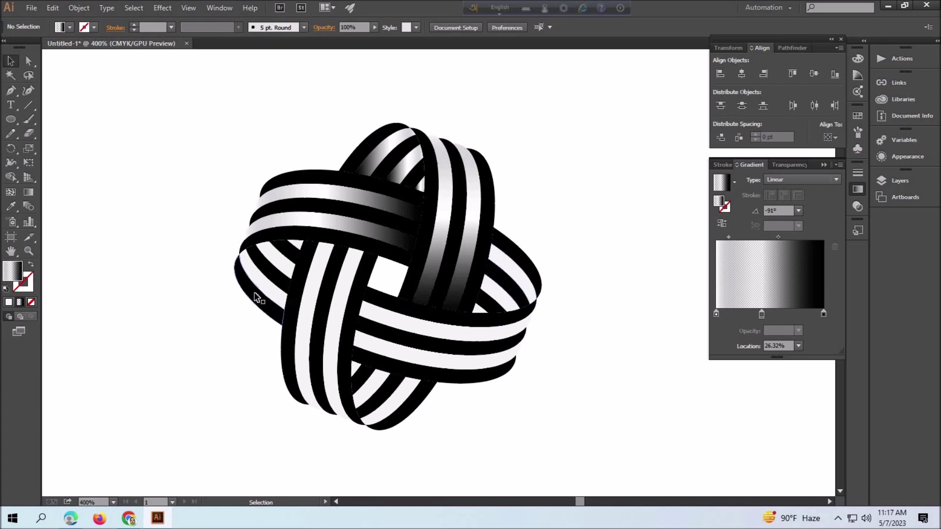
{"action": "left_click", "coordinate": [268, 286]}
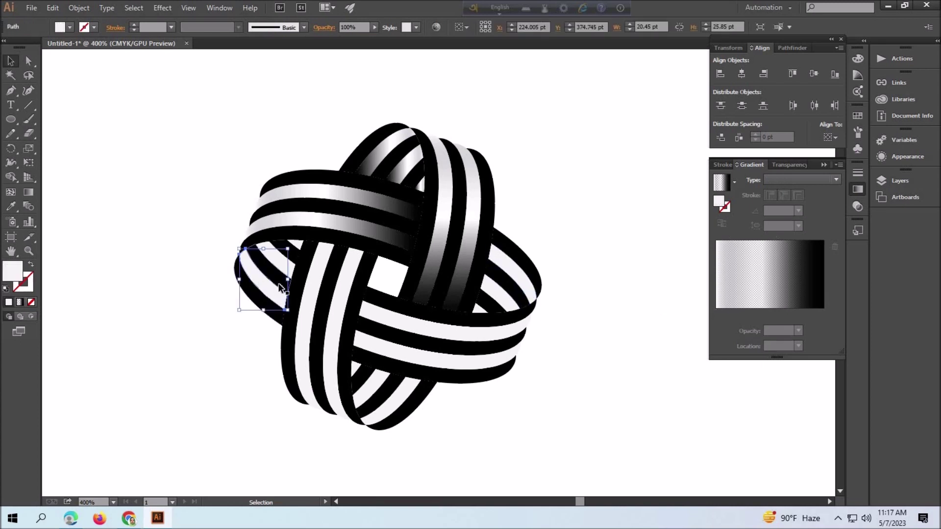
- Give the left stripe pieces the reversed shading gradient angled at about -44.8°
{"action": "left_click", "coordinate": [289, 260], "text": "shift"}
{"action": "left_click", "coordinate": [293, 263], "text": "shift"}
{"action": "key", "text": "i"}
{"action": "left_click", "coordinate": [396, 142]}
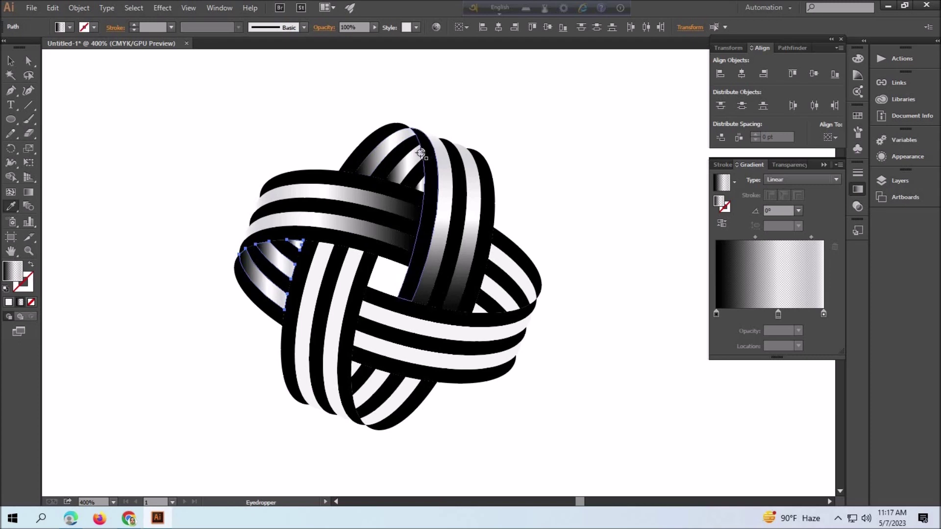
{"action": "left_click", "coordinate": [722, 223]}
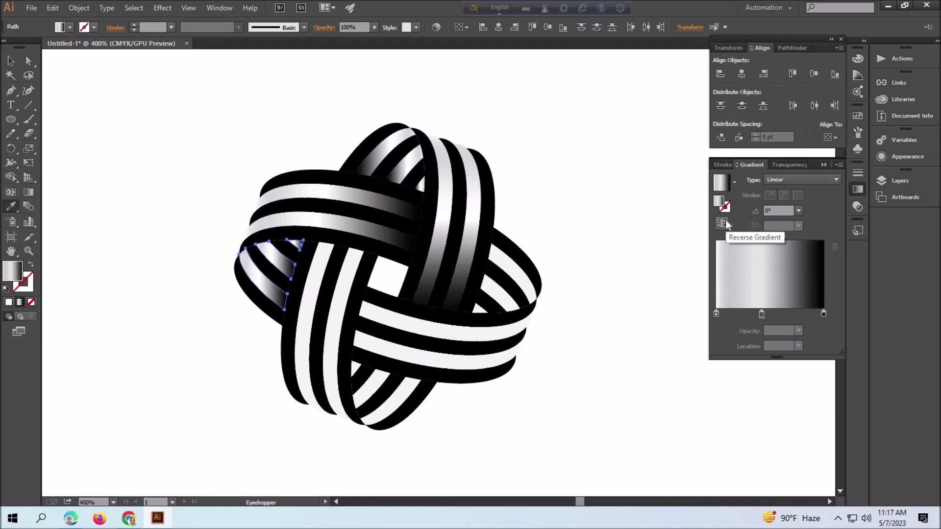
{"action": "left_click", "coordinate": [28, 192]}
{"action": "left_click_drag", "start_coordinate": [229, 236], "coordinate": [284, 311]}
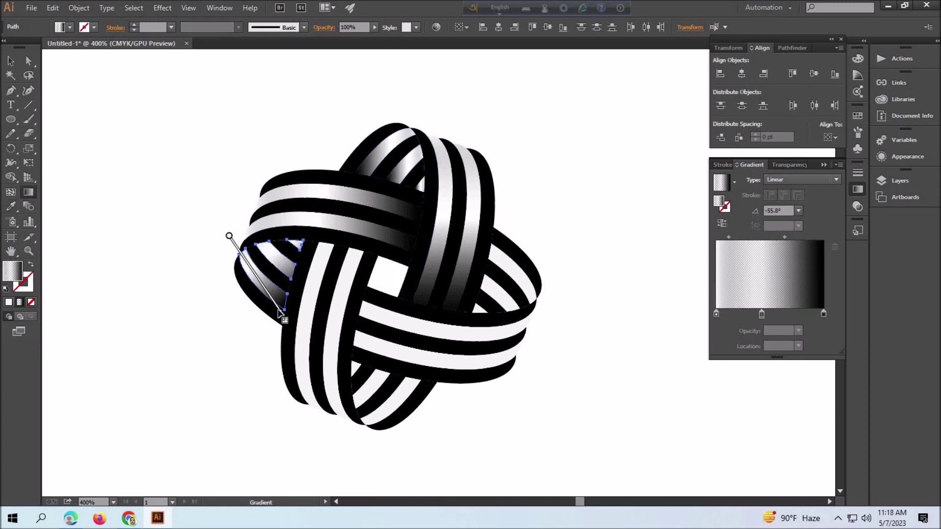
{"action": "left_click_drag", "start_coordinate": [229, 236], "coordinate": [225, 214]}
{"action": "key", "text": "v"}
{"action": "left_click", "coordinate": [101, 210]}
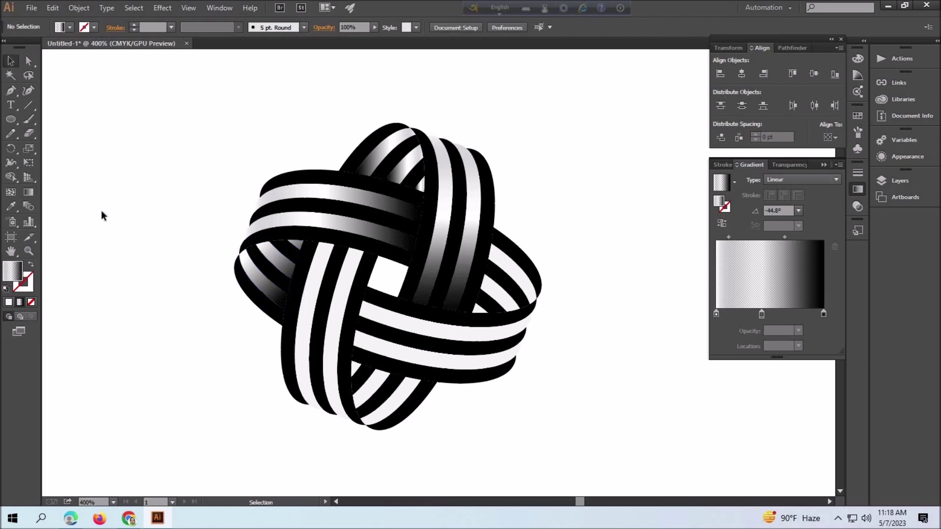
- Copy the shading gradient onto the two lower horizontal stripes, reversed to run black to white
{"action": "left_click", "coordinate": [387, 321]}
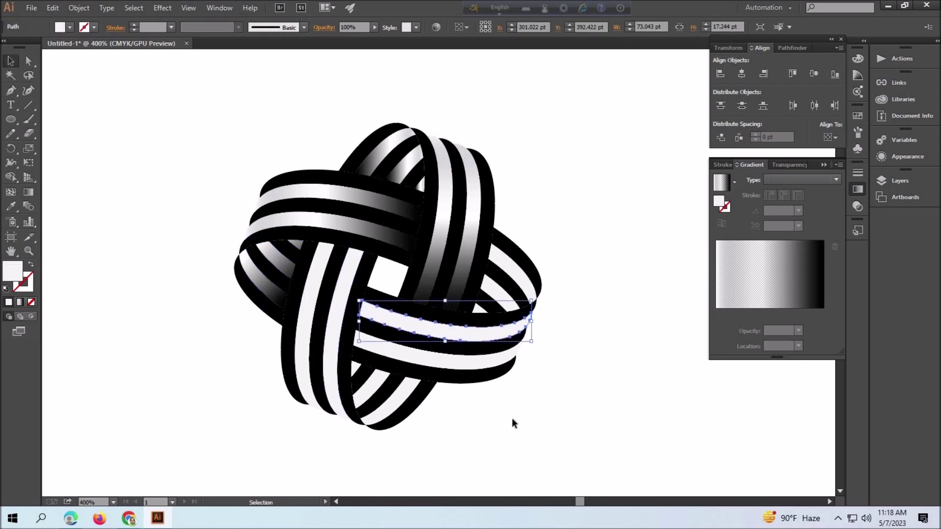
{"action": "left_click", "coordinate": [474, 371], "text": "shift"}
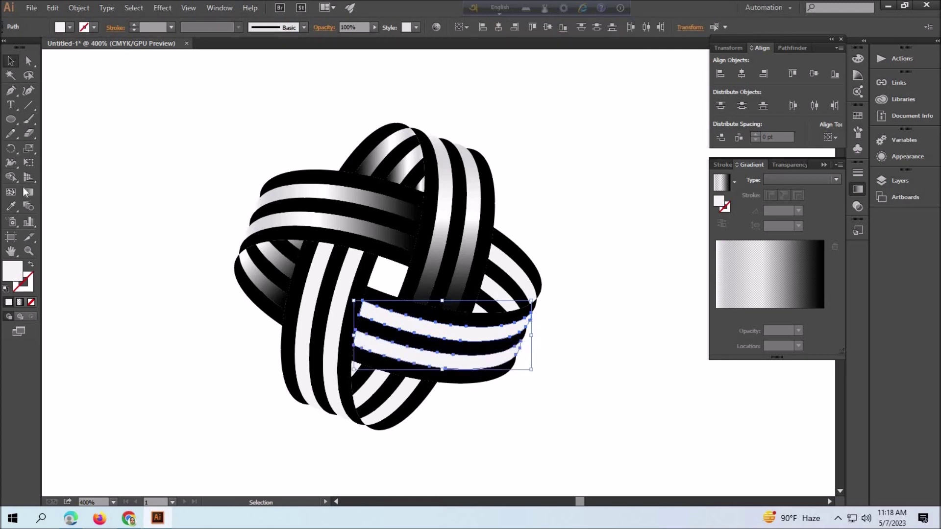
{"action": "left_click", "coordinate": [11, 206]}
{"action": "left_click", "coordinate": [347, 225]}
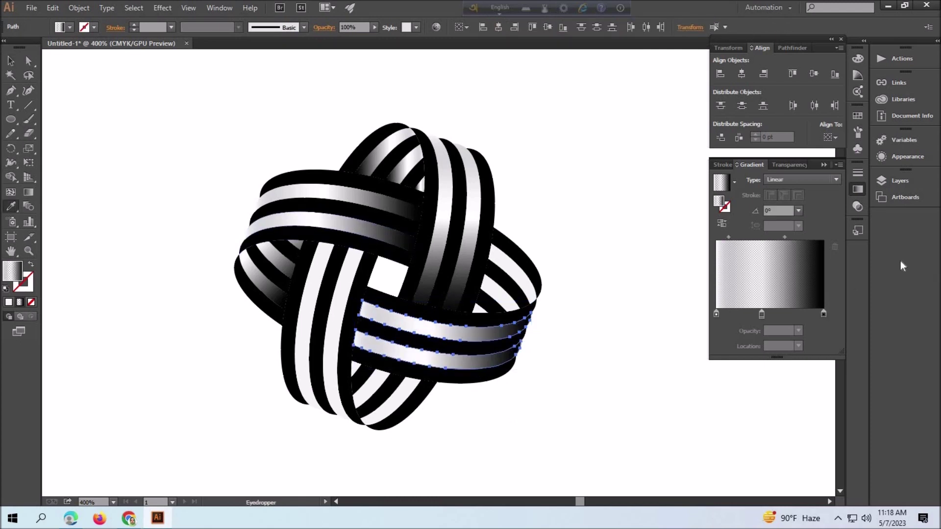
{"action": "left_click", "coordinate": [725, 223]}
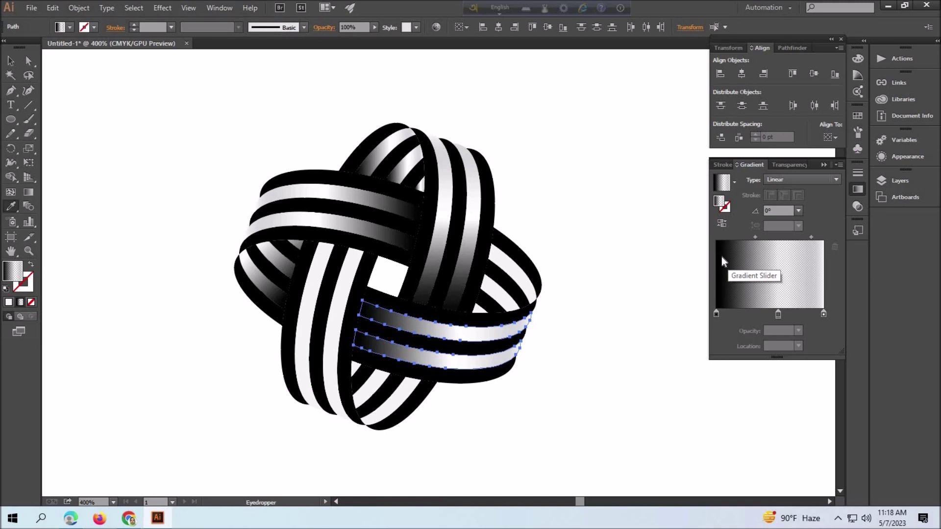
{"action": "key", "text": "v"}
{"action": "left_click", "coordinate": [209, 328]}
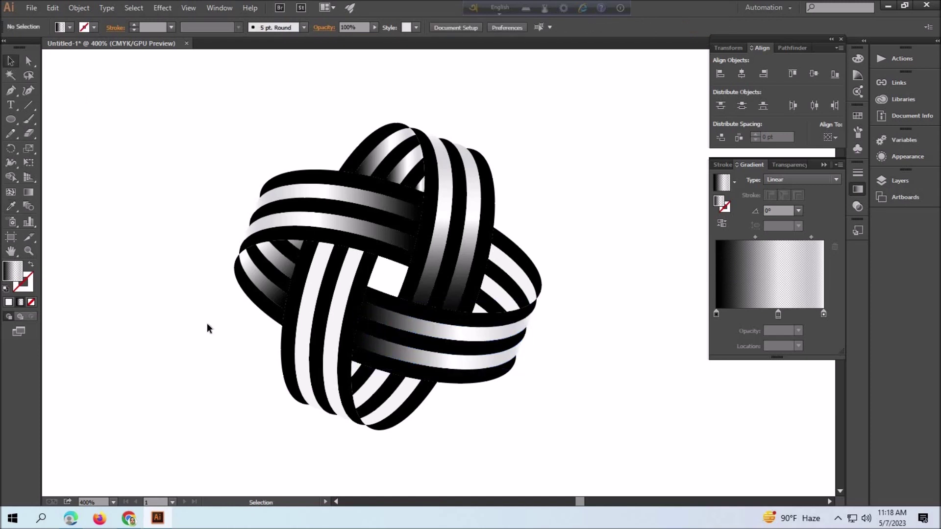
- Give the two top stripe pieces a reversed gradient angled at about -127°
{"action": "left_click", "coordinate": [376, 153]}
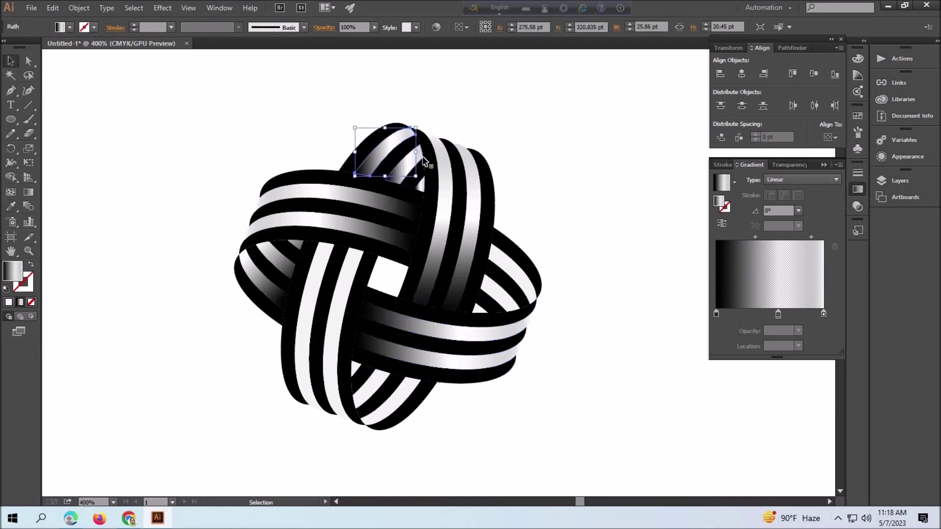
{"action": "left_click", "coordinate": [421, 182], "text": "shift"}
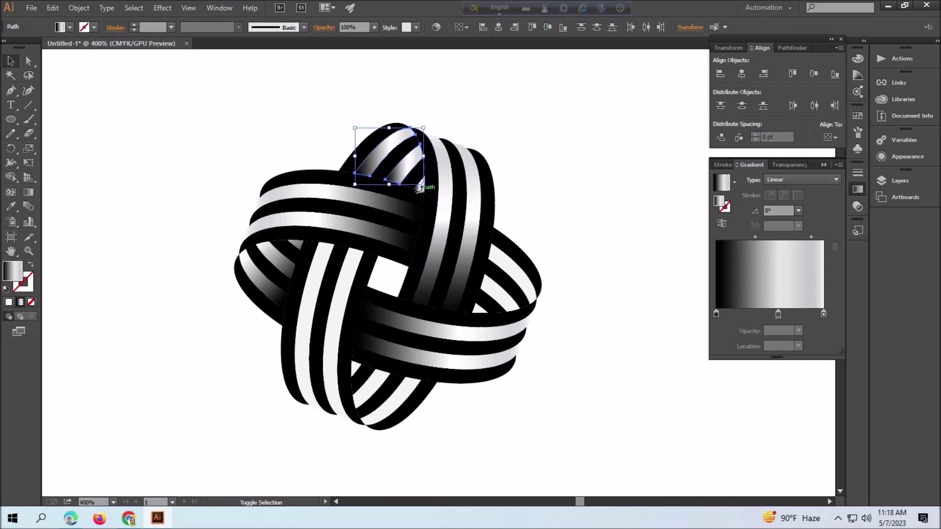
{"action": "key", "text": "g"}
{"action": "left_click_drag", "start_coordinate": [352, 218], "coordinate": [395, 102]}
{"action": "left_click_drag", "start_coordinate": [351, 199], "coordinate": [425, 100]}
{"action": "left_click", "coordinate": [722, 223]}
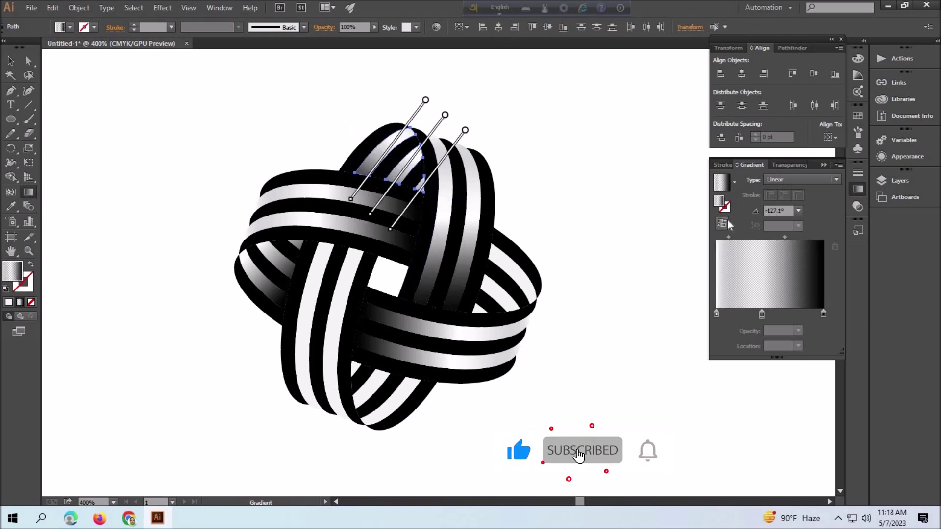
{"action": "left_click", "coordinate": [11, 61]}
{"action": "left_click", "coordinate": [113, 163]}
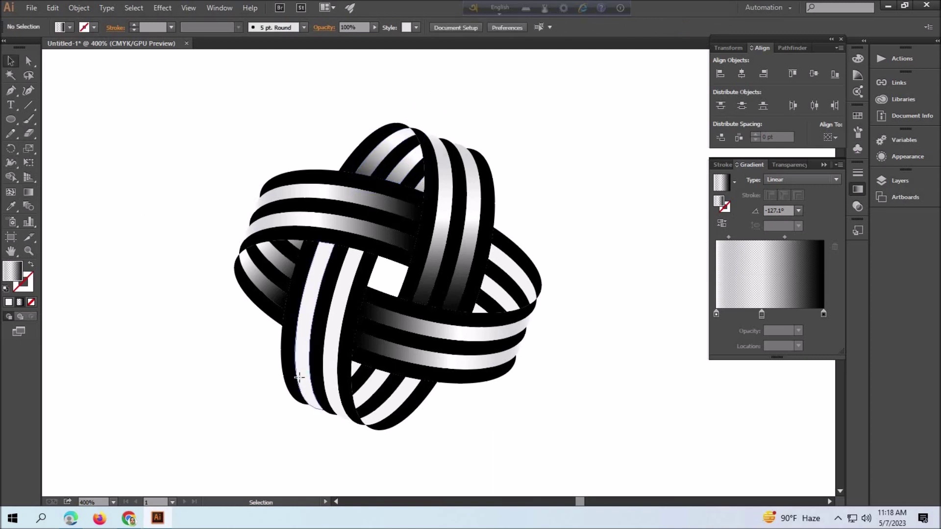
- Eyedrop the gradient onto the two lower-left vertical stripes, angled 76.6° with midpoint 25.38%
{"action": "left_click", "coordinate": [310, 384]}
{"action": "left_click", "coordinate": [343, 285], "text": "shift"}
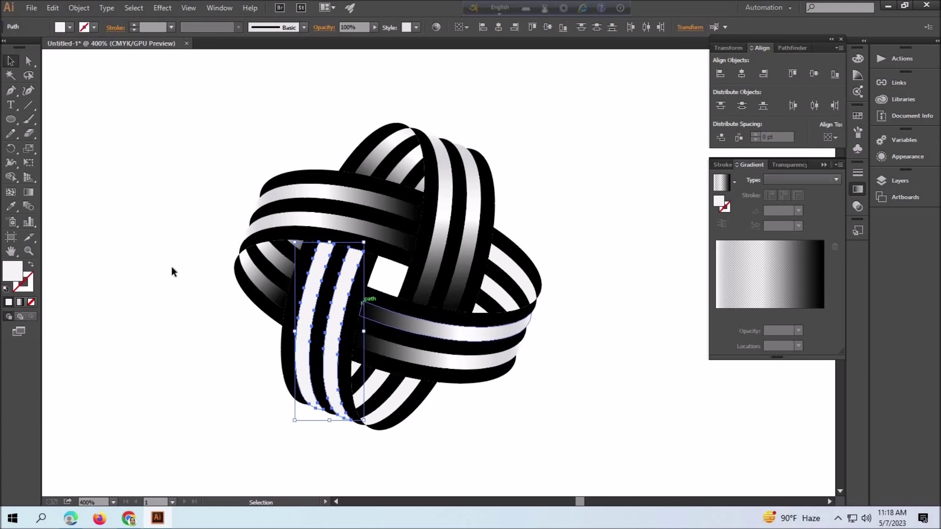
{"action": "left_click", "coordinate": [14, 207]}
{"action": "left_click", "coordinate": [294, 211]}
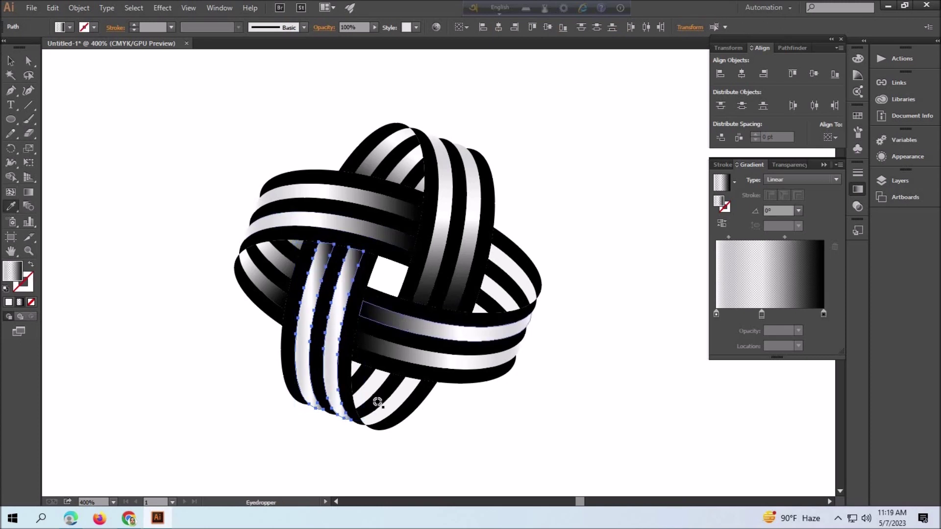
{"action": "left_click", "coordinate": [28, 192]}
{"action": "left_click_drag", "start_coordinate": [318, 452], "coordinate": [335, 214]}
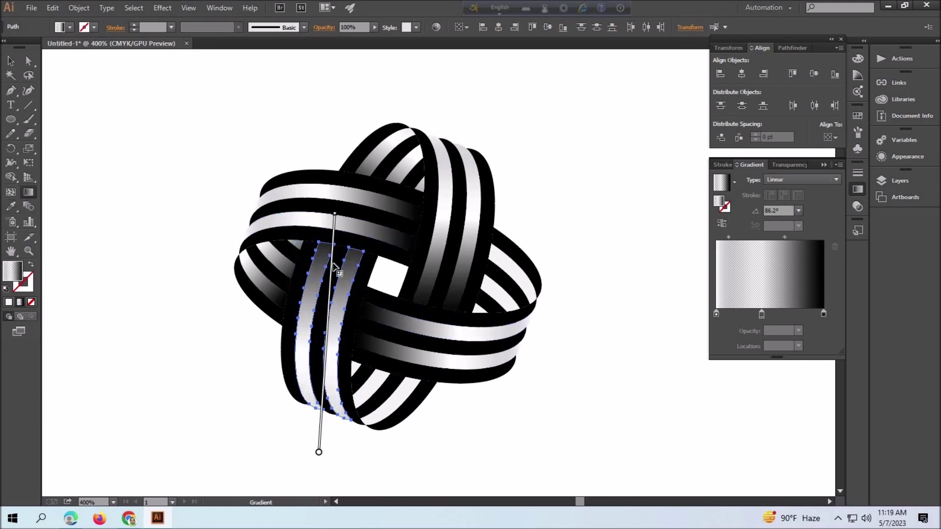
{"action": "left_click_drag", "start_coordinate": [292, 425], "coordinate": [339, 226]}
{"action": "left_click_drag", "start_coordinate": [785, 238], "coordinate": [777, 239]}
{"action": "left_click", "coordinate": [11, 60]}
{"action": "left_click", "coordinate": [146, 259]}
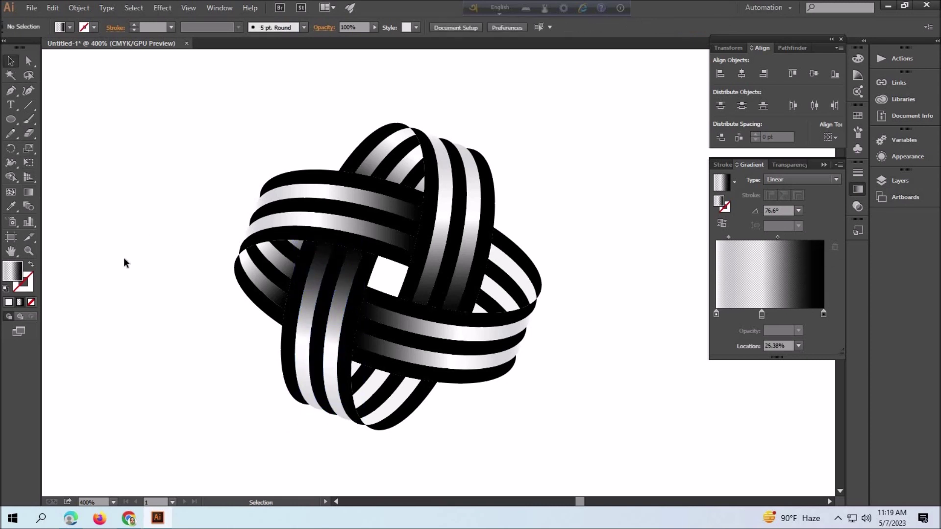
- Eyedrop the gradient onto the bottom stripe pieces, angle it upward, reverse it, midpoint ~63%
{"action": "left_click", "coordinate": [356, 370]}
{"action": "left_click", "coordinate": [402, 381], "text": "shift"}
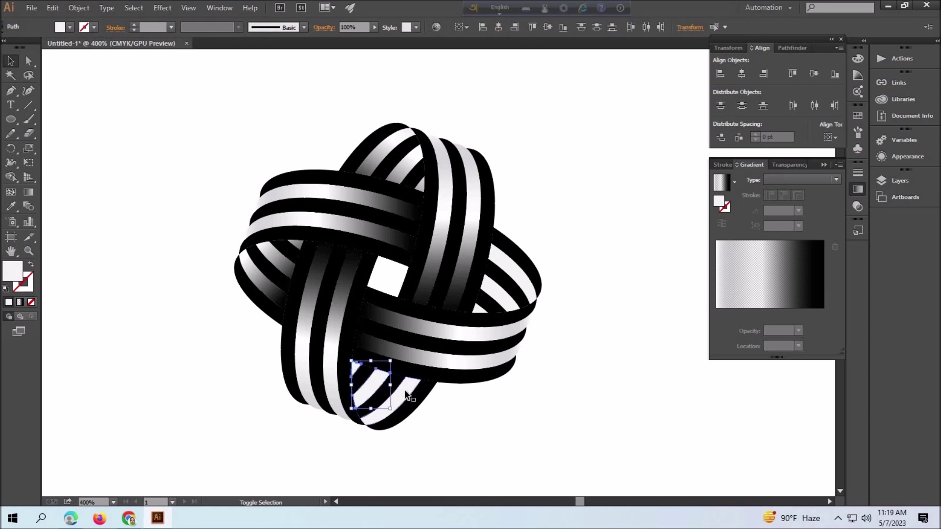
{"action": "key", "text": "i"}
{"action": "left_click", "coordinate": [265, 284]}
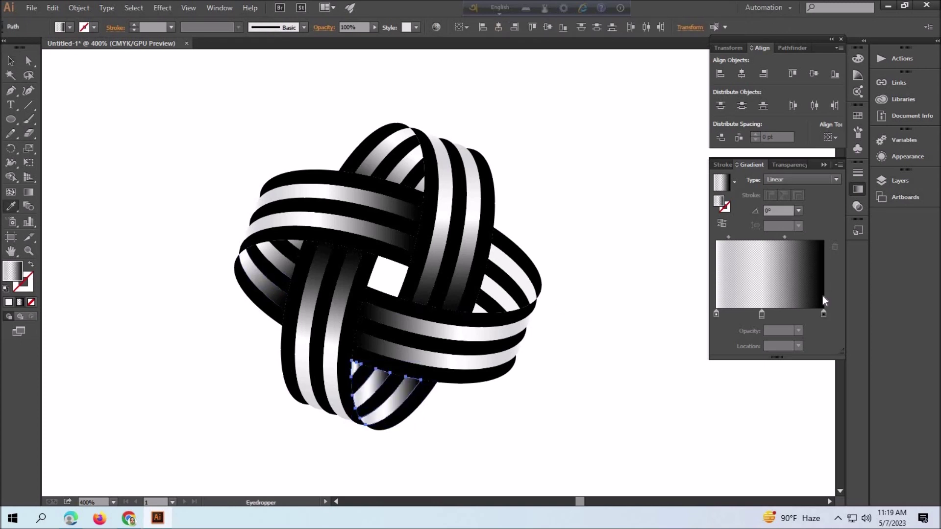
{"action": "key", "text": "g"}
{"action": "left_click_drag", "start_coordinate": [388, 456], "coordinate": [414, 331]}
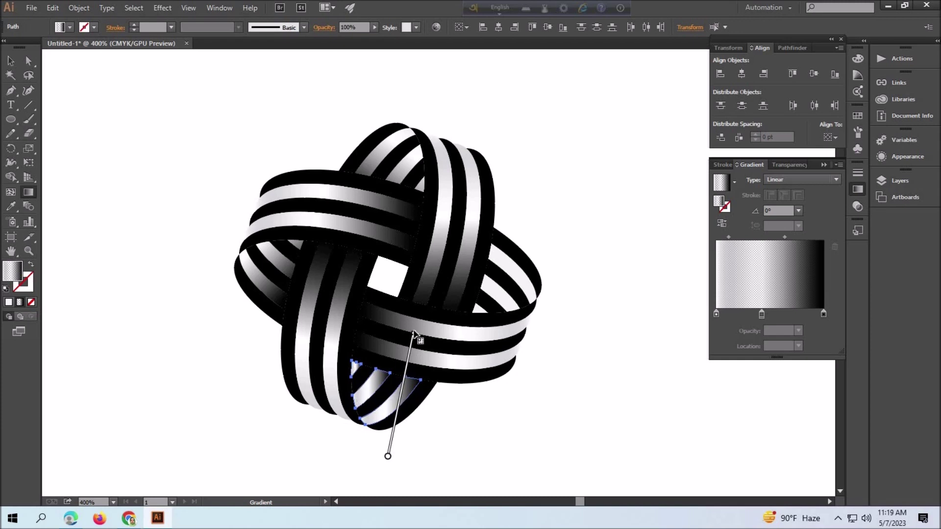
{"action": "left_click", "coordinate": [727, 224]}
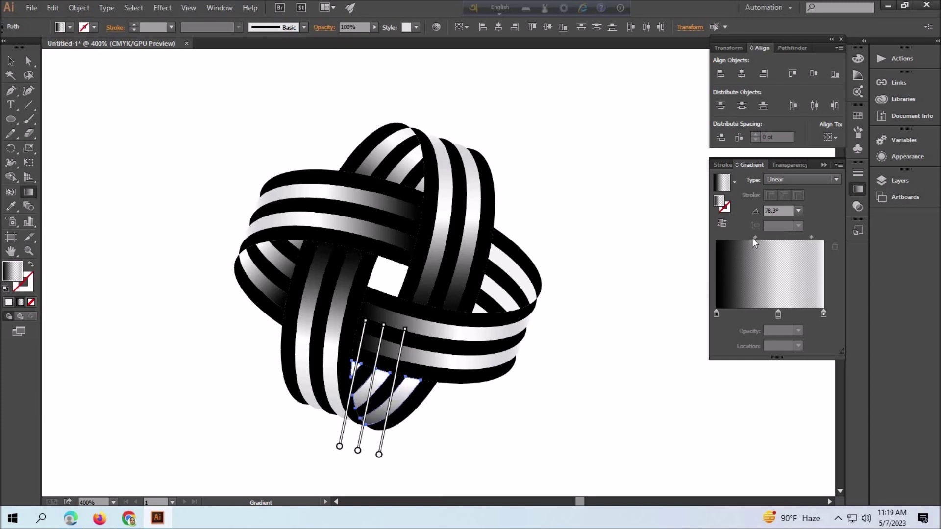
{"action": "left_click_drag", "start_coordinate": [755, 237], "coordinate": [767, 237]}
- Reverse the bottom stripes' gradient again, angle it 75.4°, and move the middle stop to 60.75%
{"action": "left_click", "coordinate": [722, 223]}
{"action": "left_click_drag", "start_coordinate": [415, 441], "coordinate": [412, 377]}
{"action": "left_click_drag", "start_coordinate": [369, 449], "coordinate": [391, 363]}
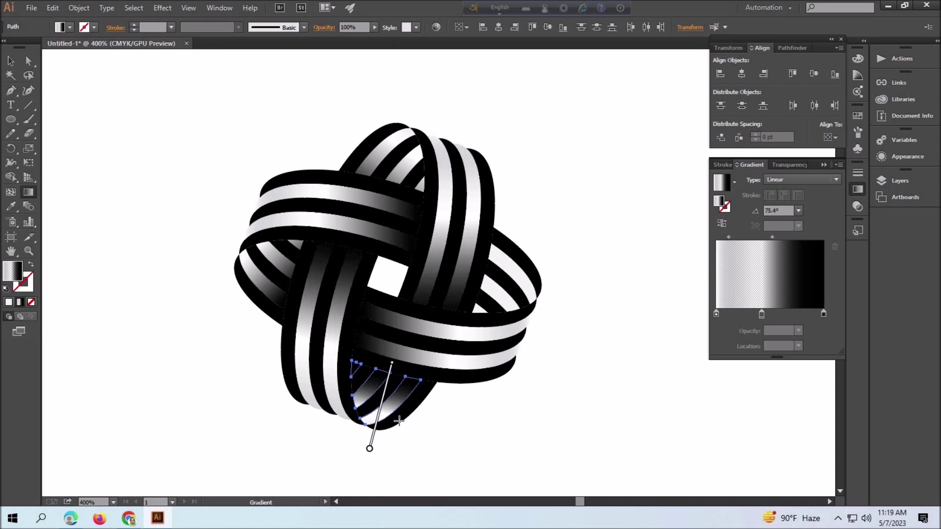
{"action": "left_click", "coordinate": [763, 314]}
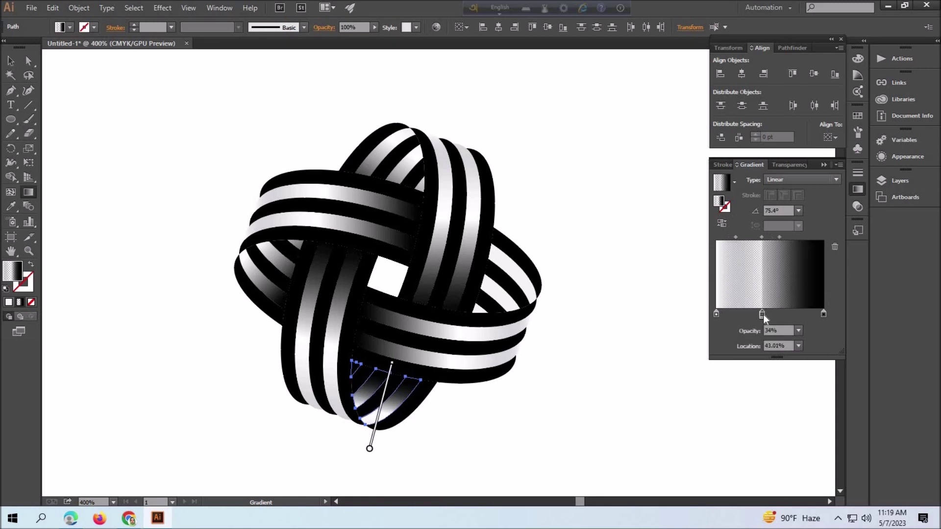
{"action": "left_click_drag", "start_coordinate": [761, 314], "coordinate": [772, 314]}
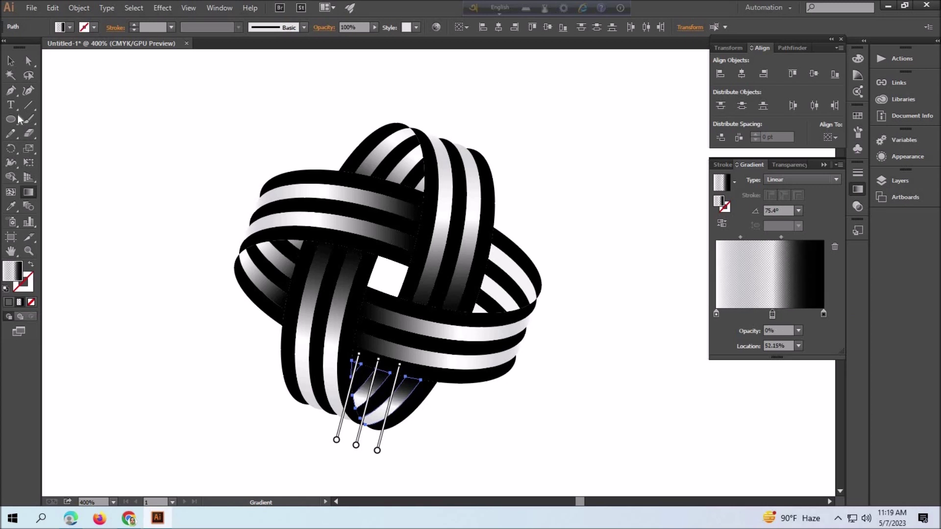
{"action": "key", "text": "v"}
{"action": "left_click", "coordinate": [201, 291]}
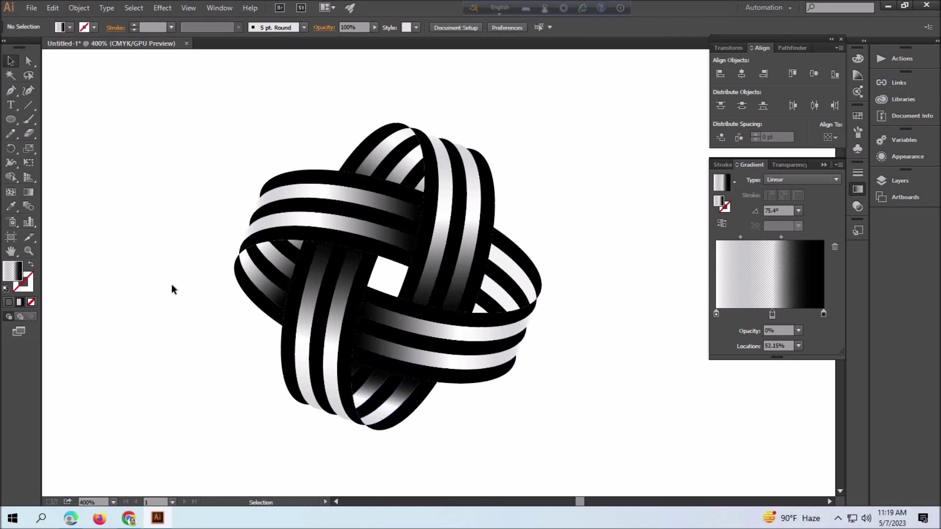
- Eyedrop the gradient fill onto the right loop's ribbon piece
{"action": "left_click", "coordinate": [485, 311]}
{"action": "left_click", "coordinate": [577, 326]}
{"action": "left_click", "coordinate": [478, 309]}
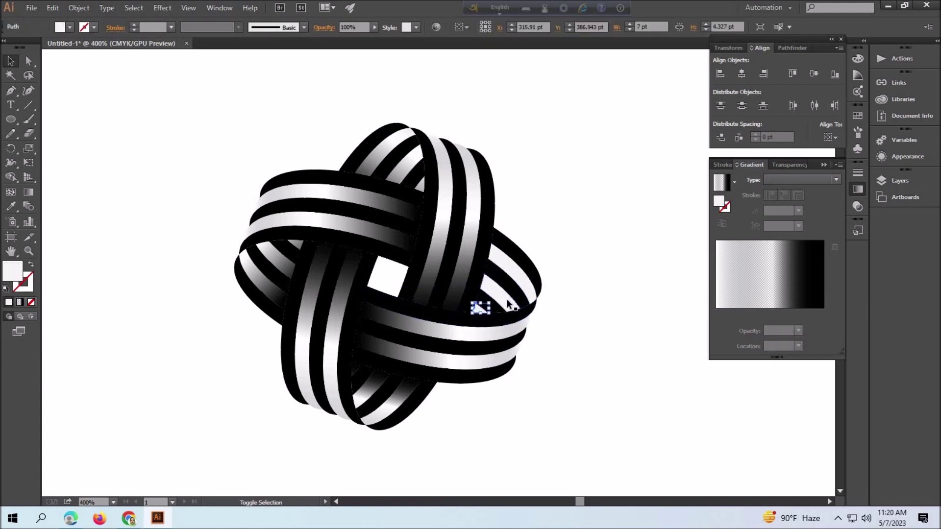
{"action": "left_click", "coordinate": [521, 282], "text": "shift"}
{"action": "left_click", "coordinate": [11, 206]}
{"action": "left_click", "coordinate": [471, 218]}
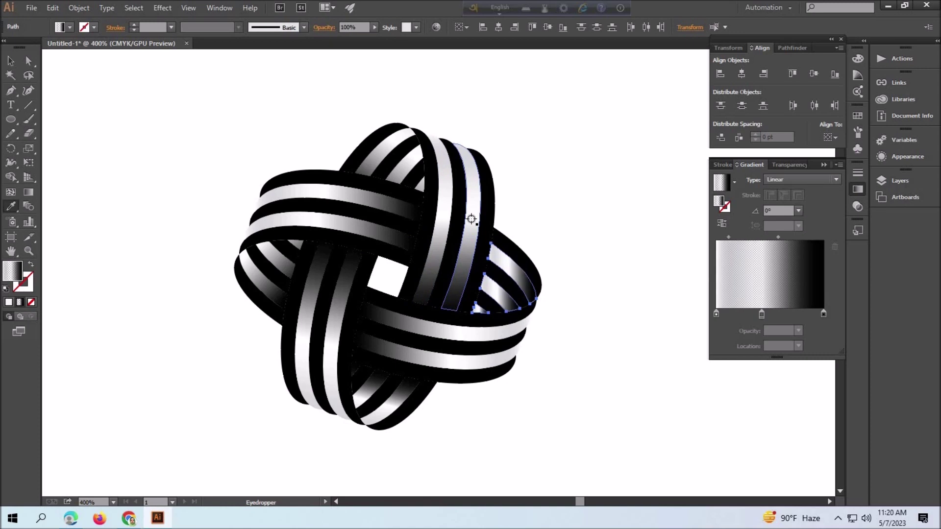
- Reverse the right ribbon piece's gradient and angle it to -44.6°
{"action": "left_click", "coordinate": [722, 224]}
{"action": "key", "text": "g"}
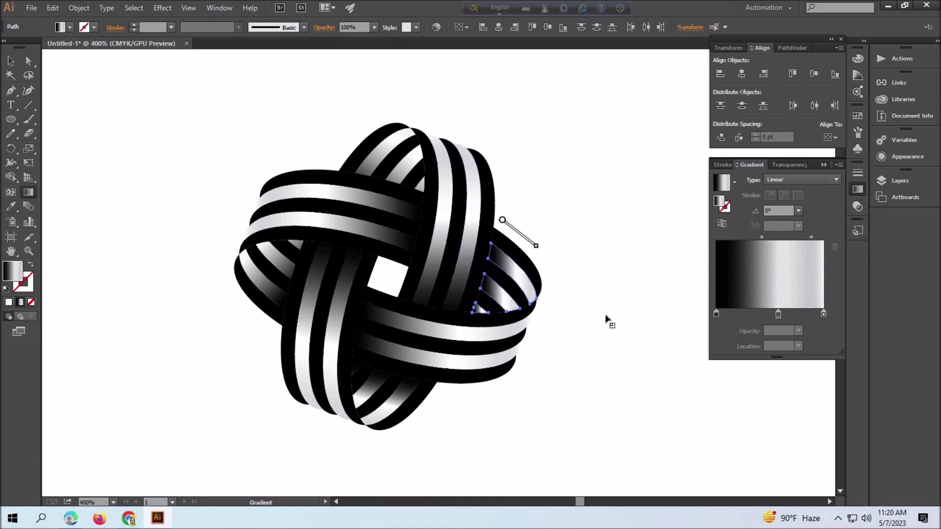
{"action": "left_click_drag", "start_coordinate": [500, 216], "coordinate": [605, 318]}
{"action": "left_click_drag", "start_coordinate": [500, 262], "coordinate": [575, 319]}
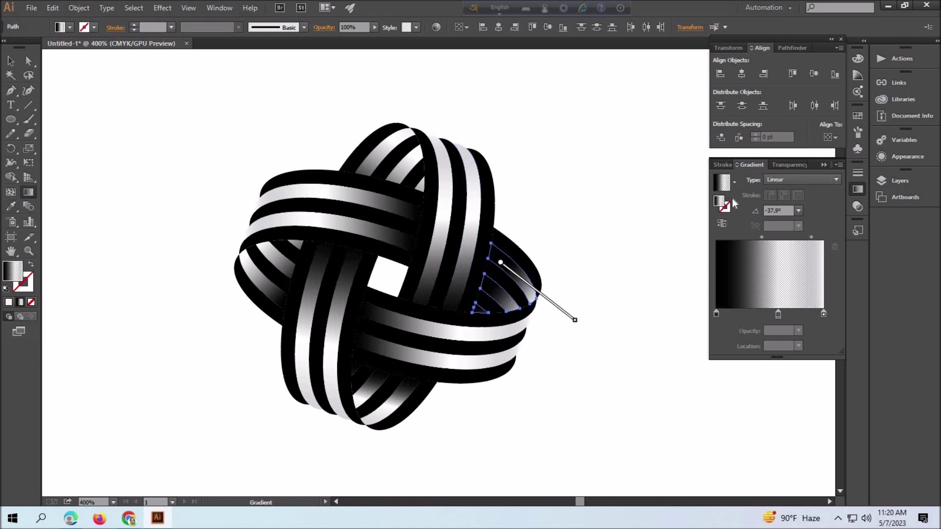
{"action": "left_click", "coordinate": [723, 225]}
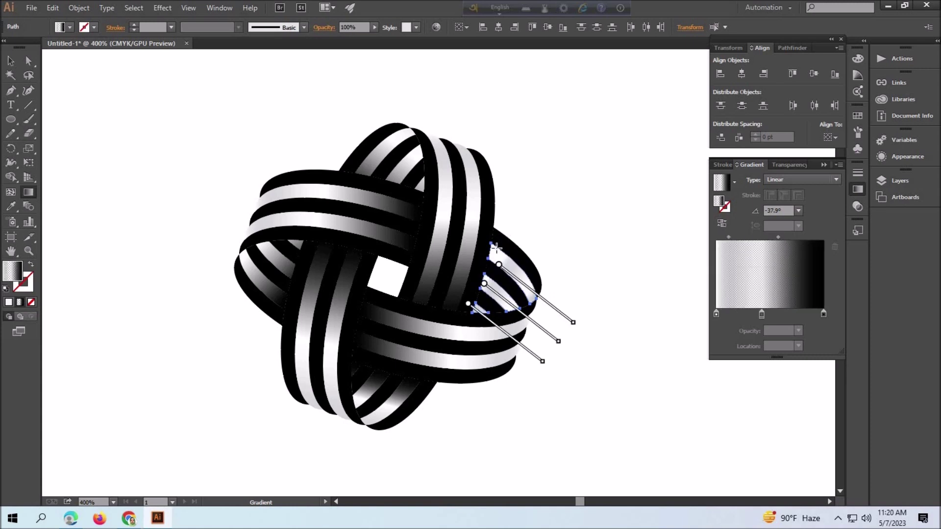
{"action": "left_click_drag", "start_coordinate": [505, 265], "coordinate": [542, 302]}
{"action": "left_click", "coordinate": [721, 223]}
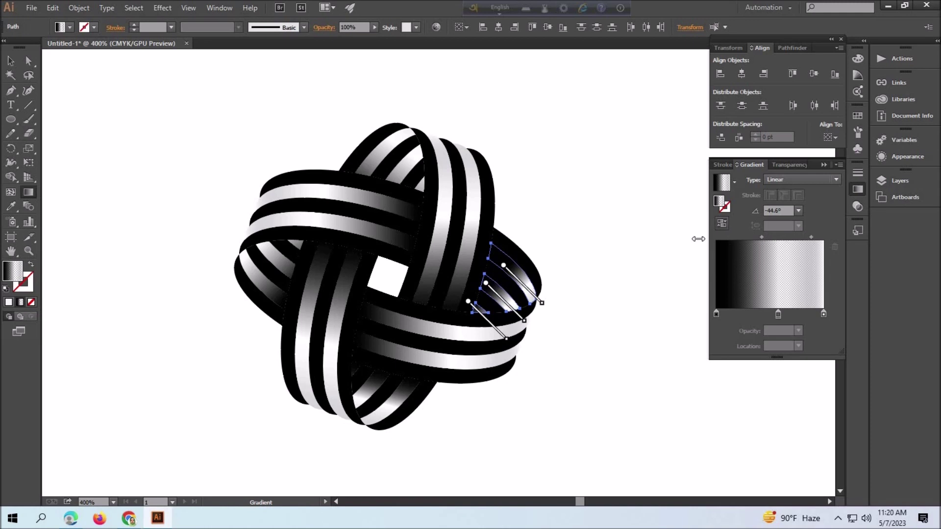
{"action": "left_click", "coordinate": [11, 61]}
{"action": "left_click", "coordinate": [153, 209]}
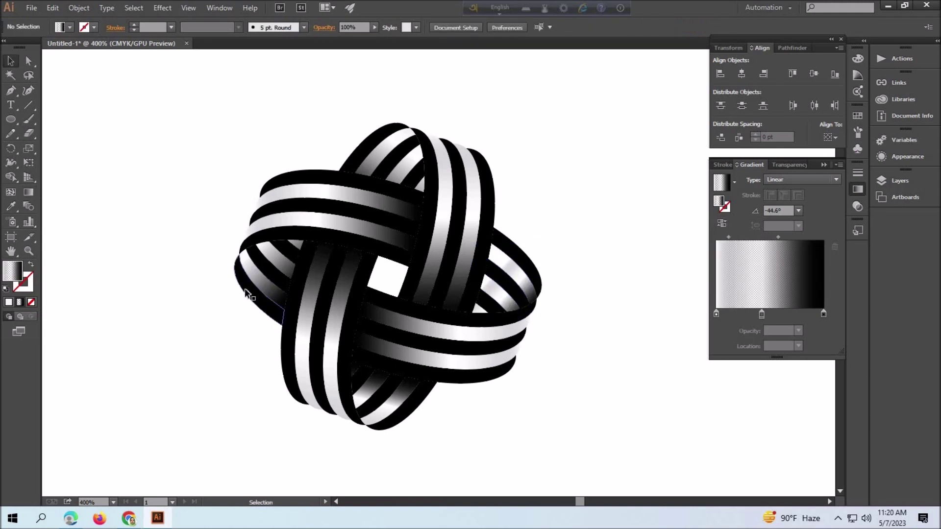
- Shift the gradient midpoint of the bottom loop's two stripes and larger piece to about 38%
{"action": "left_click", "coordinate": [356, 369]}
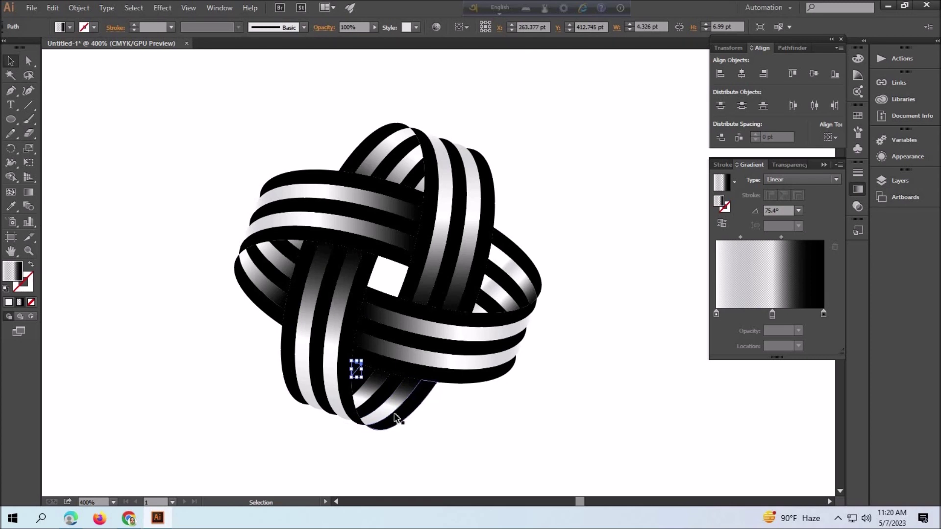
{"action": "left_click", "coordinate": [365, 386], "text": "shift"}
{"action": "left_click", "coordinate": [387, 392], "text": "shift"}
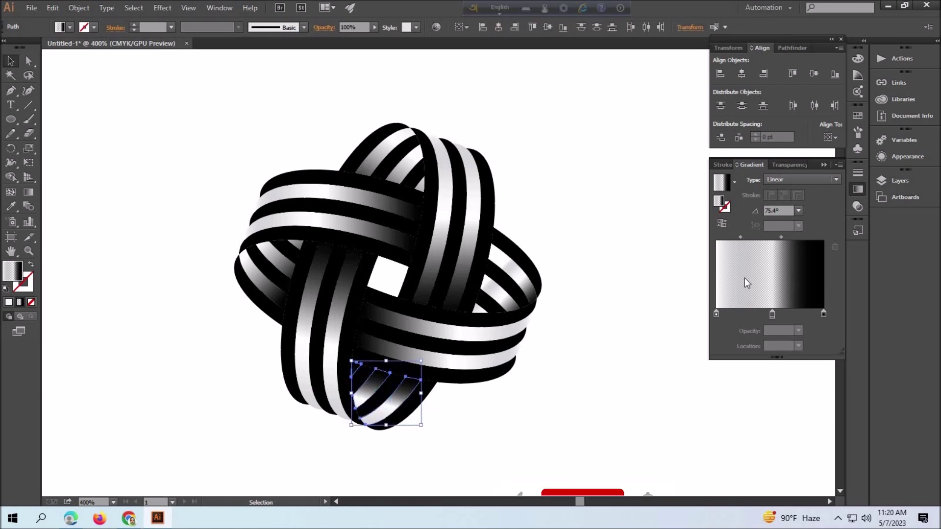
{"action": "left_click_drag", "start_coordinate": [782, 237], "coordinate": [793, 237]}
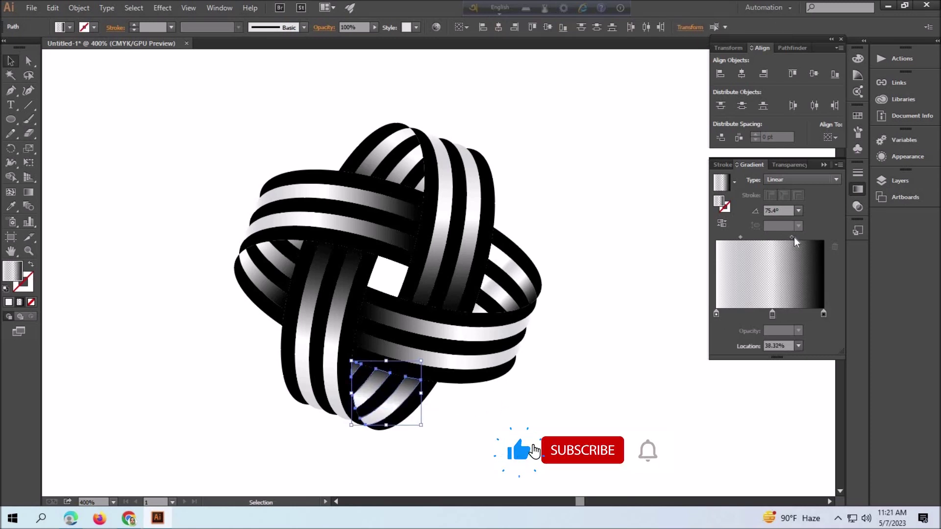
{"action": "left_click", "coordinate": [634, 351]}
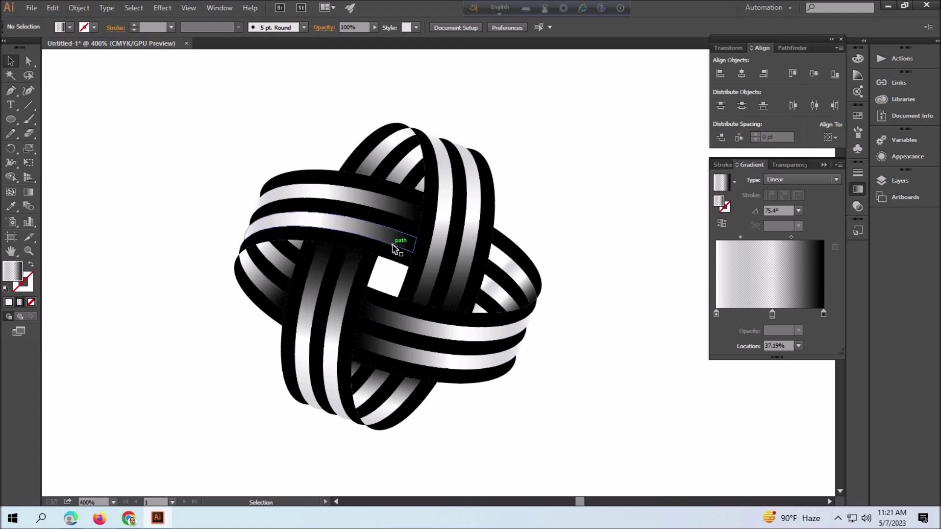
- Try gradient midpoints of about 50% and 87% on the upper-left band's two stripes
{"action": "left_click", "coordinate": [393, 238]}
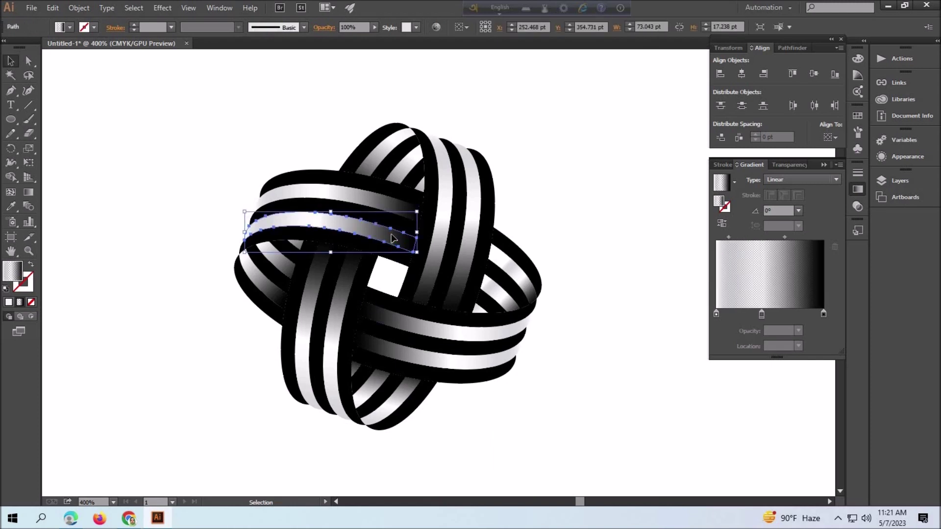
{"action": "left_click", "coordinate": [372, 200], "text": "shift"}
{"action": "left_click_drag", "start_coordinate": [786, 237], "coordinate": [793, 237]}
{"action": "left_click", "coordinate": [686, 265]}
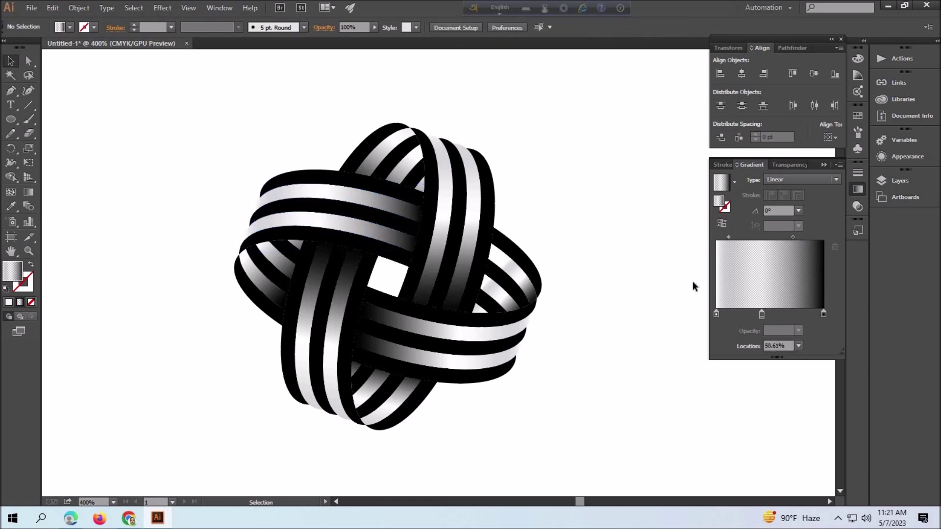
{"action": "left_click", "coordinate": [390, 239]}
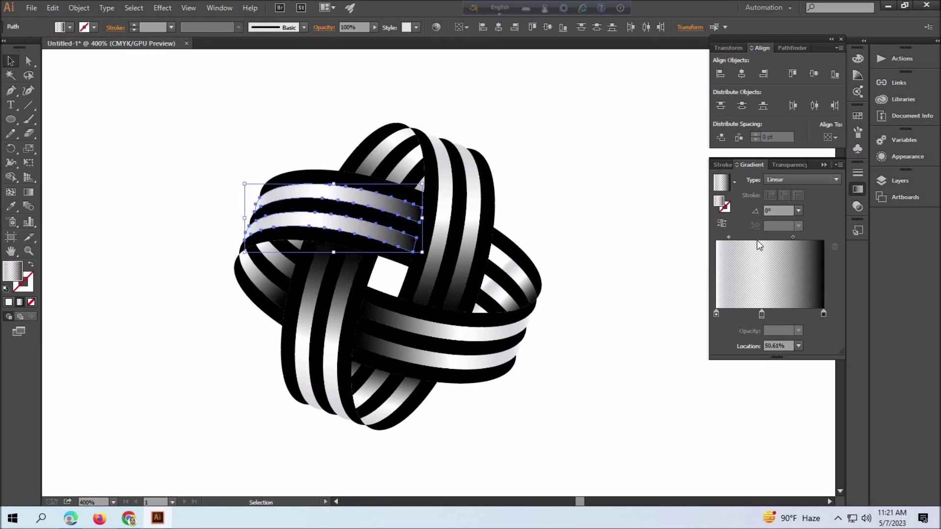
{"action": "left_click_drag", "start_coordinate": [748, 237], "coordinate": [807, 237]}
{"action": "left_click", "coordinate": [663, 294]}
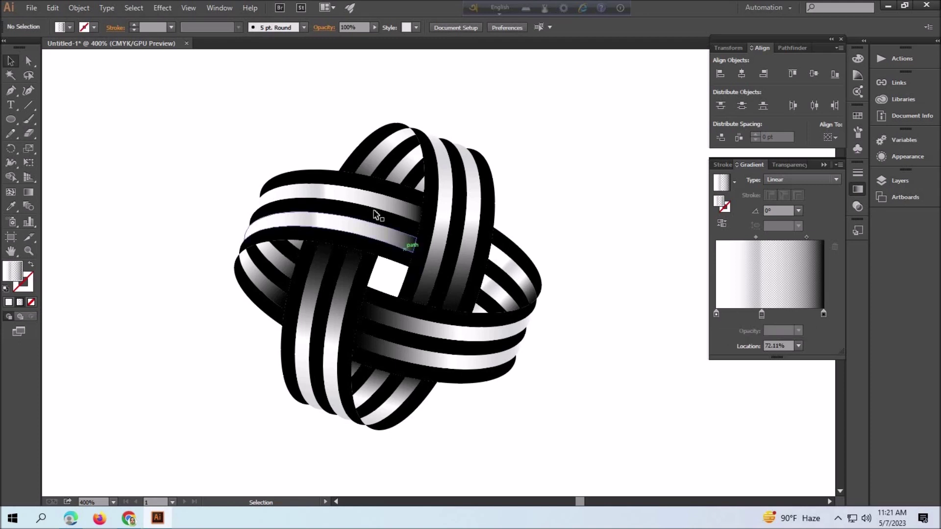
- Set the upper-left stripes' middle gradient stop to about 64% and midpoint to about 77%
{"action": "left_click", "coordinate": [368, 203]}
{"action": "mouse_move", "coordinate": [762, 314]}
{"action": "left_mouse_down"}
{"action": "mouse_move", "coordinate": [790, 314]}
{"action": "mouse_move", "coordinate": [754, 314]}
{"action": "left_mouse_up"}
{"action": "left_click_drag", "start_coordinate": [804, 237], "coordinate": [788, 237]}
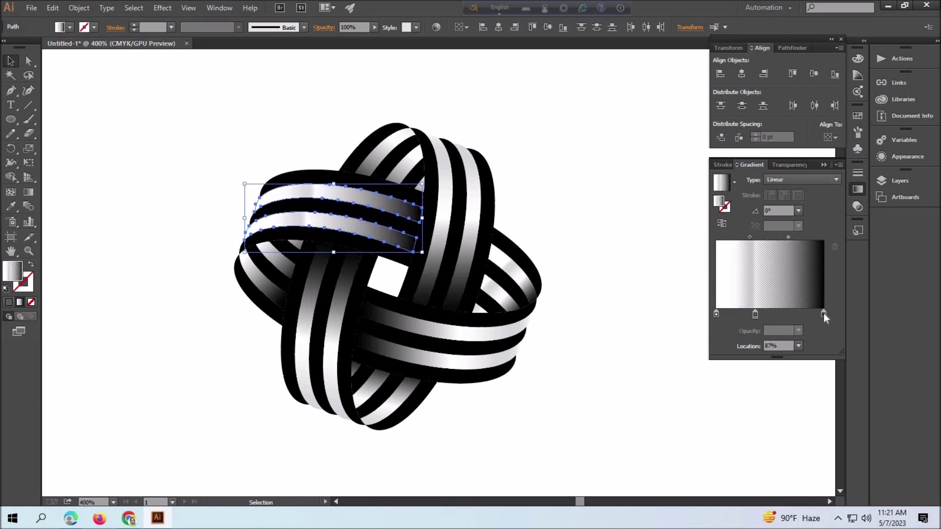
{"action": "left_click", "coordinate": [823, 313]}
{"action": "left_click", "coordinate": [750, 237]}
{"action": "left_click", "coordinate": [644, 360]}
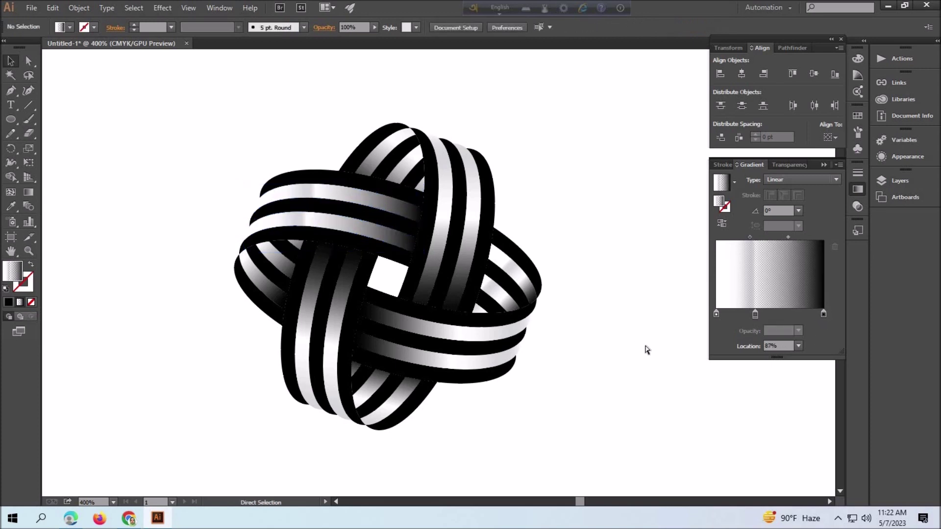
{"action": "key", "text": "ctrl+z"}
{"action": "key", "text": "ctrl+z"}
{"action": "key", "text": "ctrl+z"}
{"action": "key", "text": "ctrl+z"}
{"action": "key", "text": "ctrl+z"}
{"action": "key", "text": "ctrl+z"}
{"action": "key", "text": "ctrl+z"}
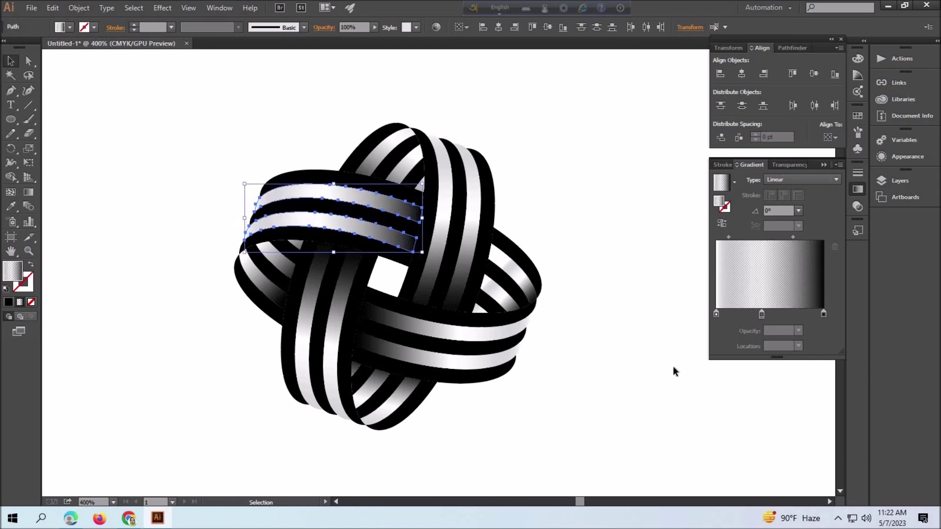
{"action": "left_click_drag", "start_coordinate": [761, 314], "coordinate": [784, 315]}
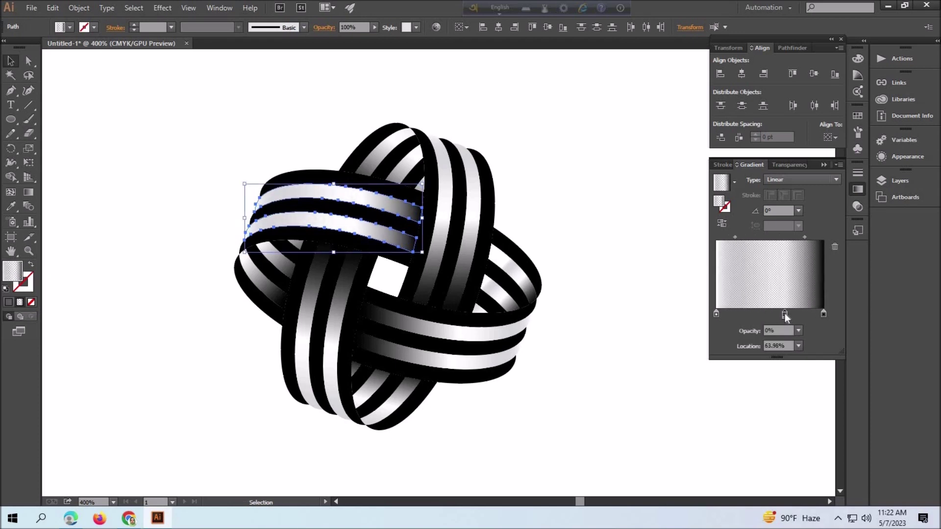
{"action": "left_click_drag", "start_coordinate": [737, 239], "coordinate": [770, 240]}
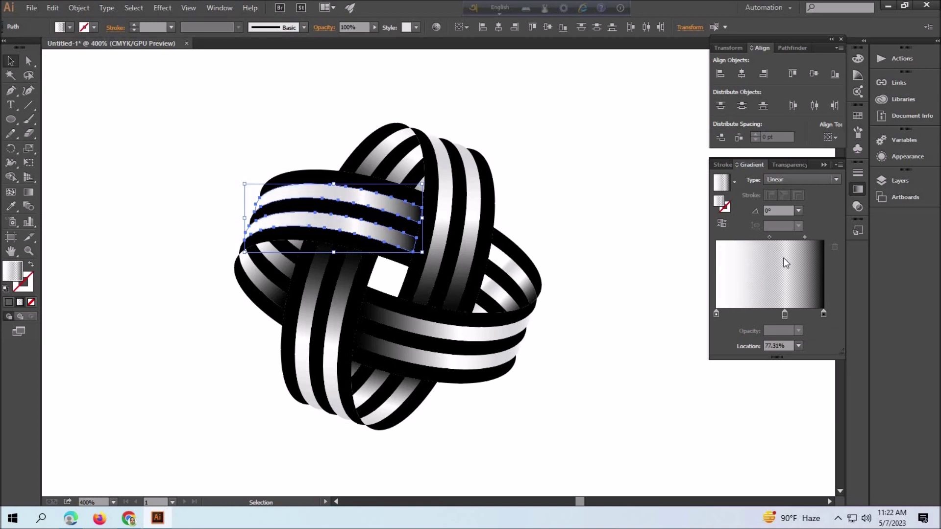
{"action": "left_click", "coordinate": [608, 324]}
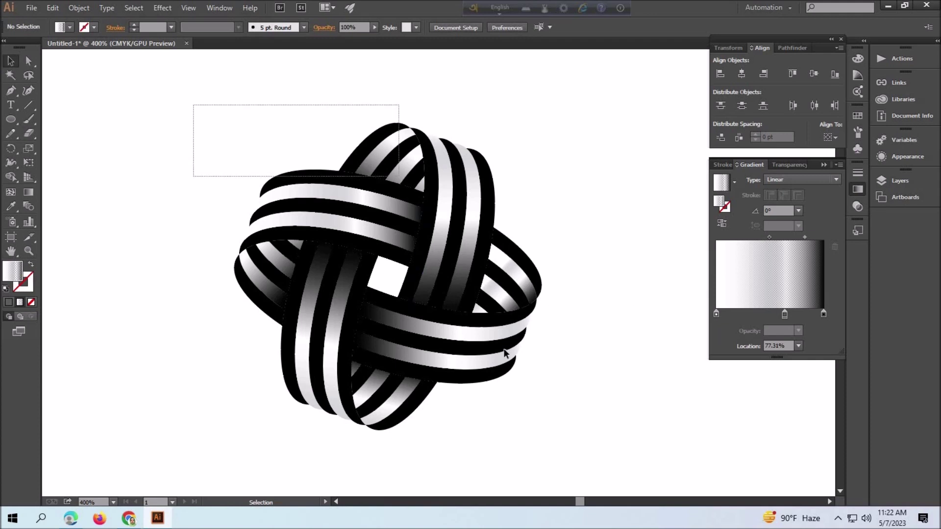
- Group all the knot pieces and rotate the group by about -46°
{"action": "left_click_drag", "start_coordinate": [194, 102], "coordinate": [538, 397]}
{"action": "right_click", "coordinate": [486, 346]}
{"action": "left_click", "coordinate": [519, 224]}
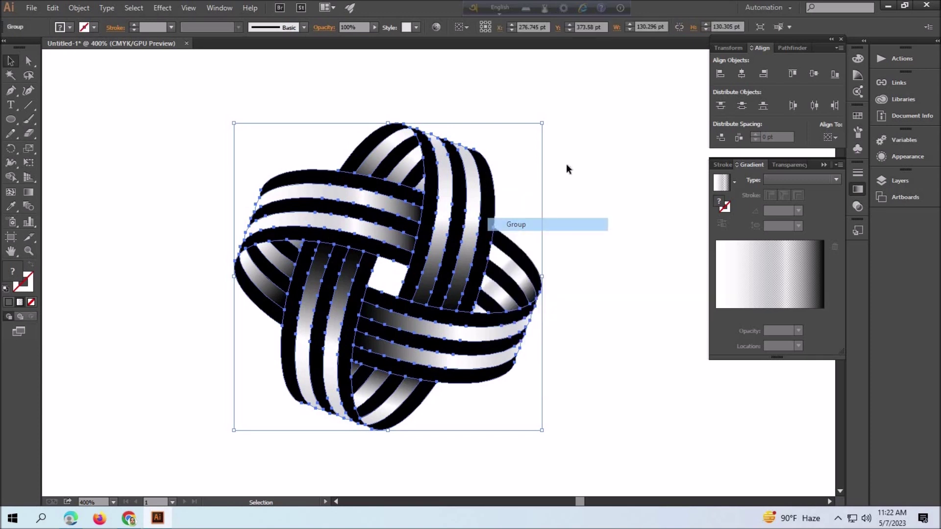
{"action": "left_click_drag", "start_coordinate": [546, 118], "coordinate": [561, 292]}
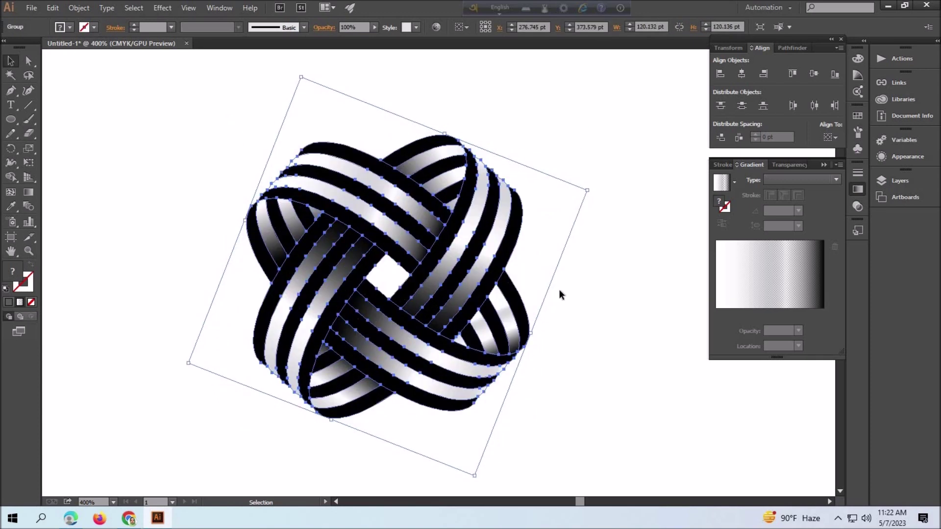
{"action": "left_click", "coordinate": [603, 412]}
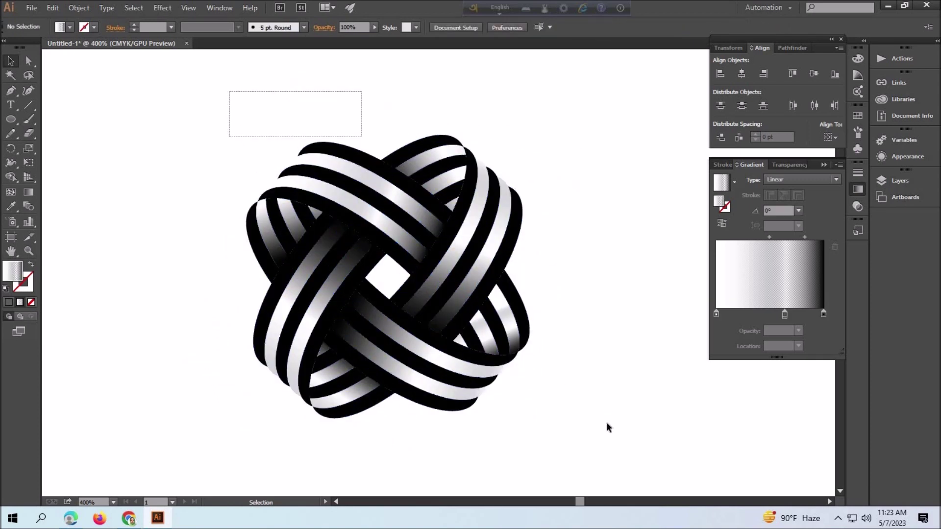
{"action": "left_click_drag", "start_coordinate": [231, 90], "coordinate": [362, 147]}
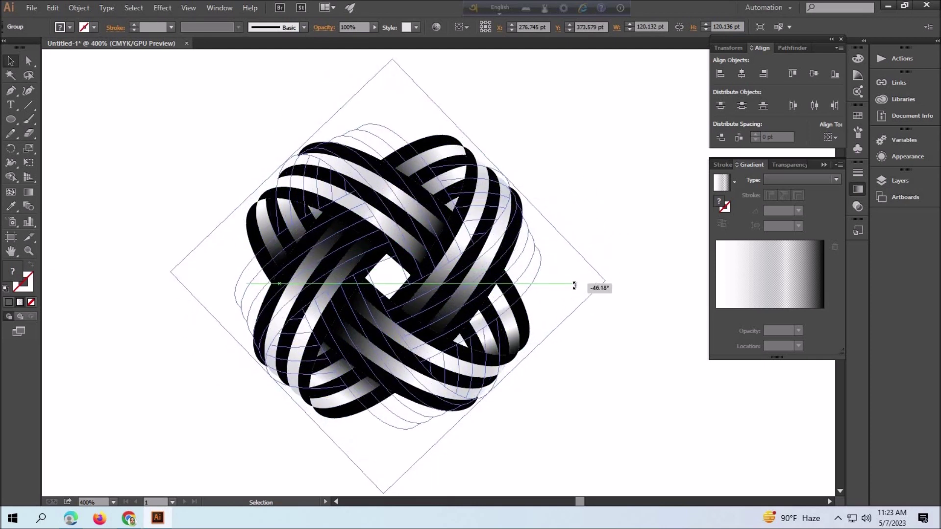
{"action": "left_click_drag", "start_coordinate": [598, 191], "coordinate": [604, 365]}
{"action": "left_click", "coordinate": [607, 363]}
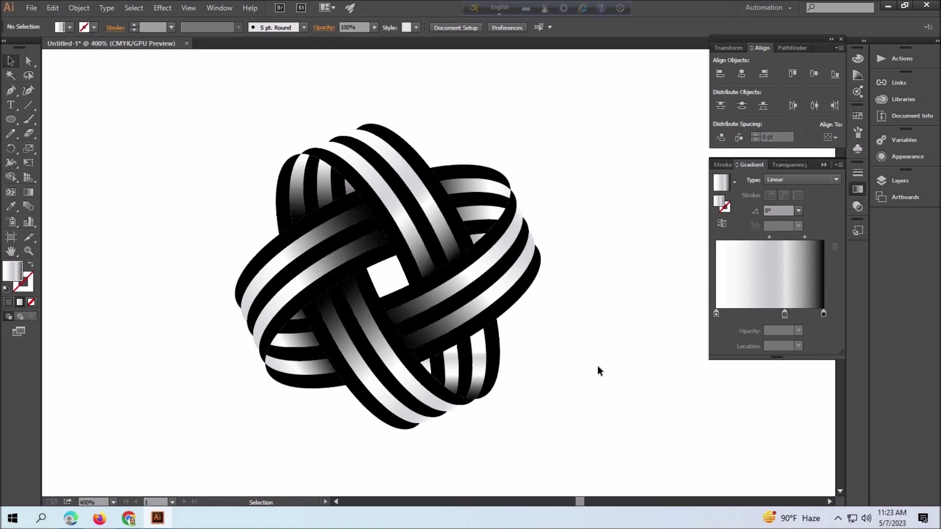
- Ungroup the knot and move the top-left strips' gradient midpoint to 54.35%
{"action": "left_click", "coordinate": [323, 225]}
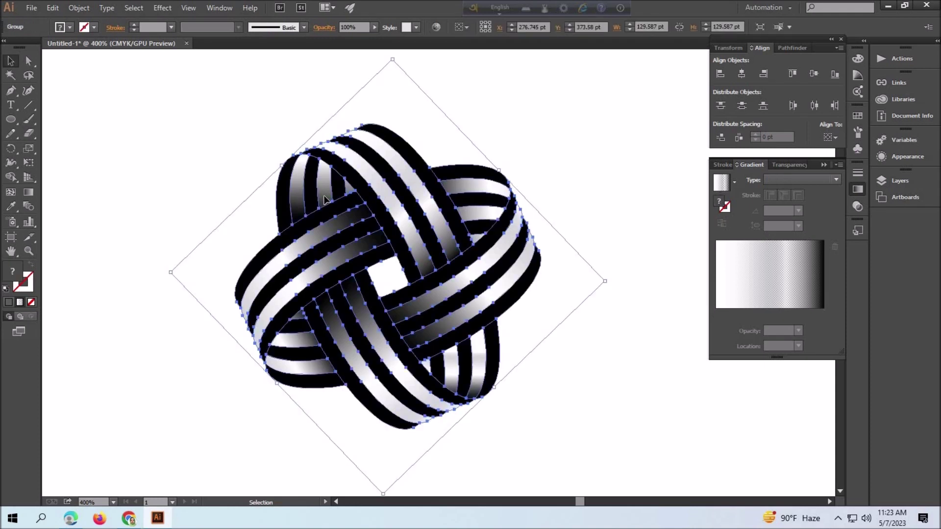
{"action": "right_click", "coordinate": [323, 224]}
{"action": "left_click", "coordinate": [358, 264]}
{"action": "left_click", "coordinate": [322, 197]}
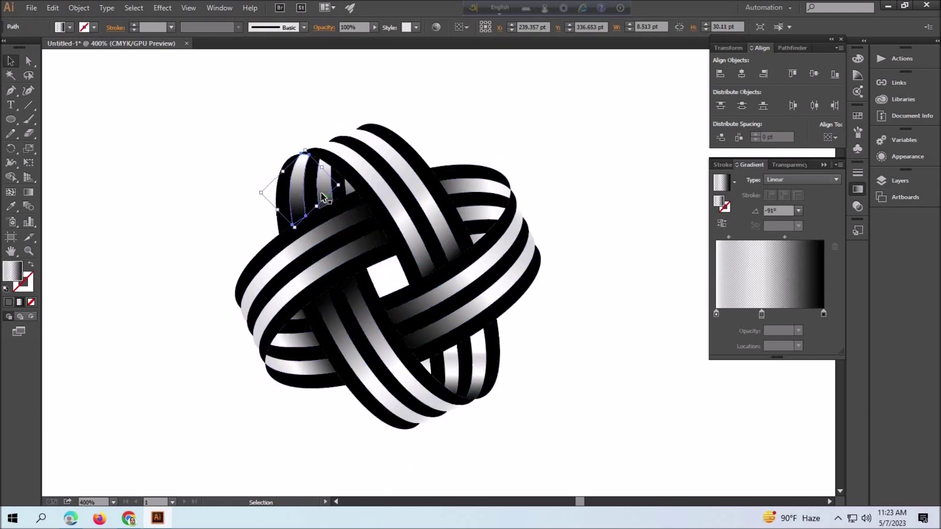
{"action": "left_click", "coordinate": [343, 193], "text": "shift"}
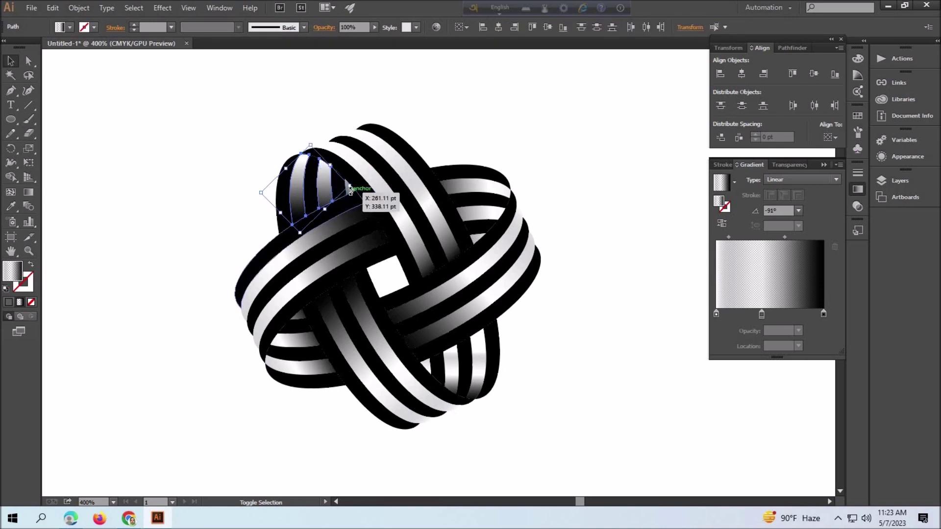
{"action": "left_click", "coordinate": [729, 238]}
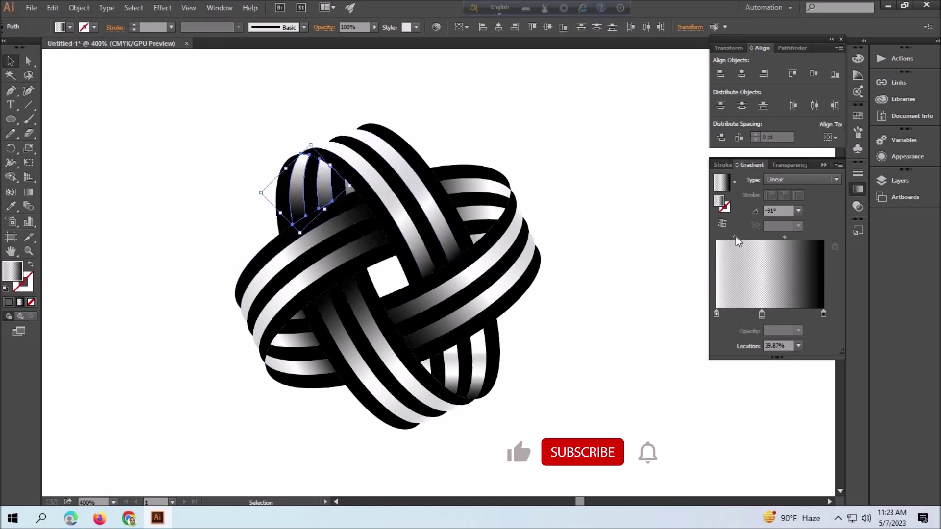
{"action": "left_click_drag", "start_coordinate": [786, 237], "coordinate": [796, 238]}
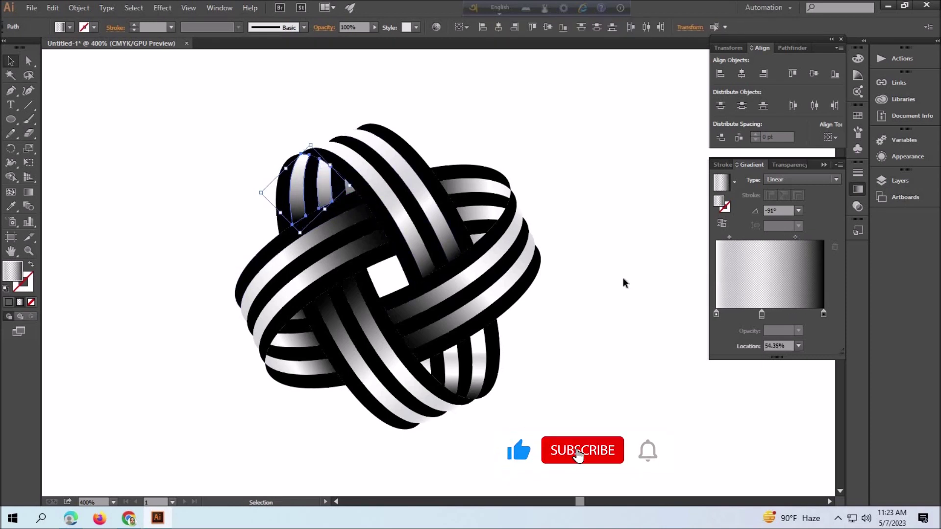
{"action": "left_click", "coordinate": [643, 287]}
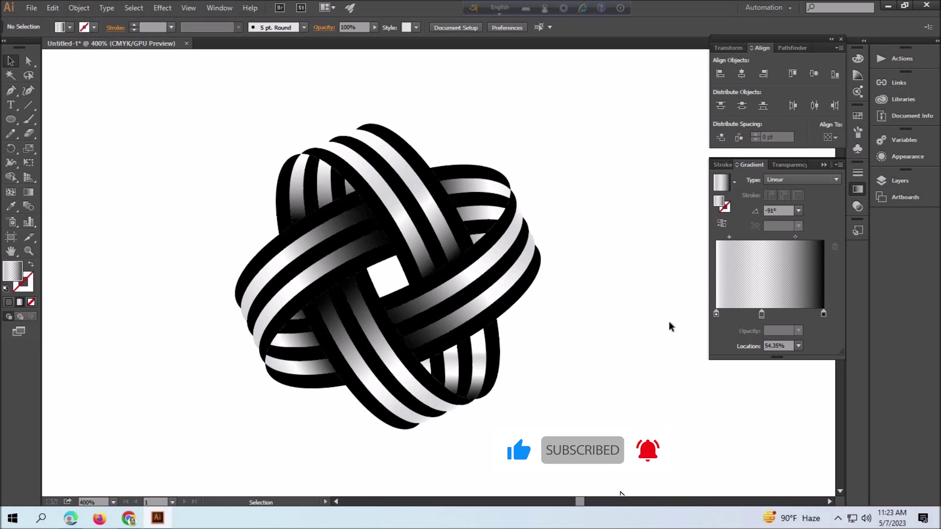